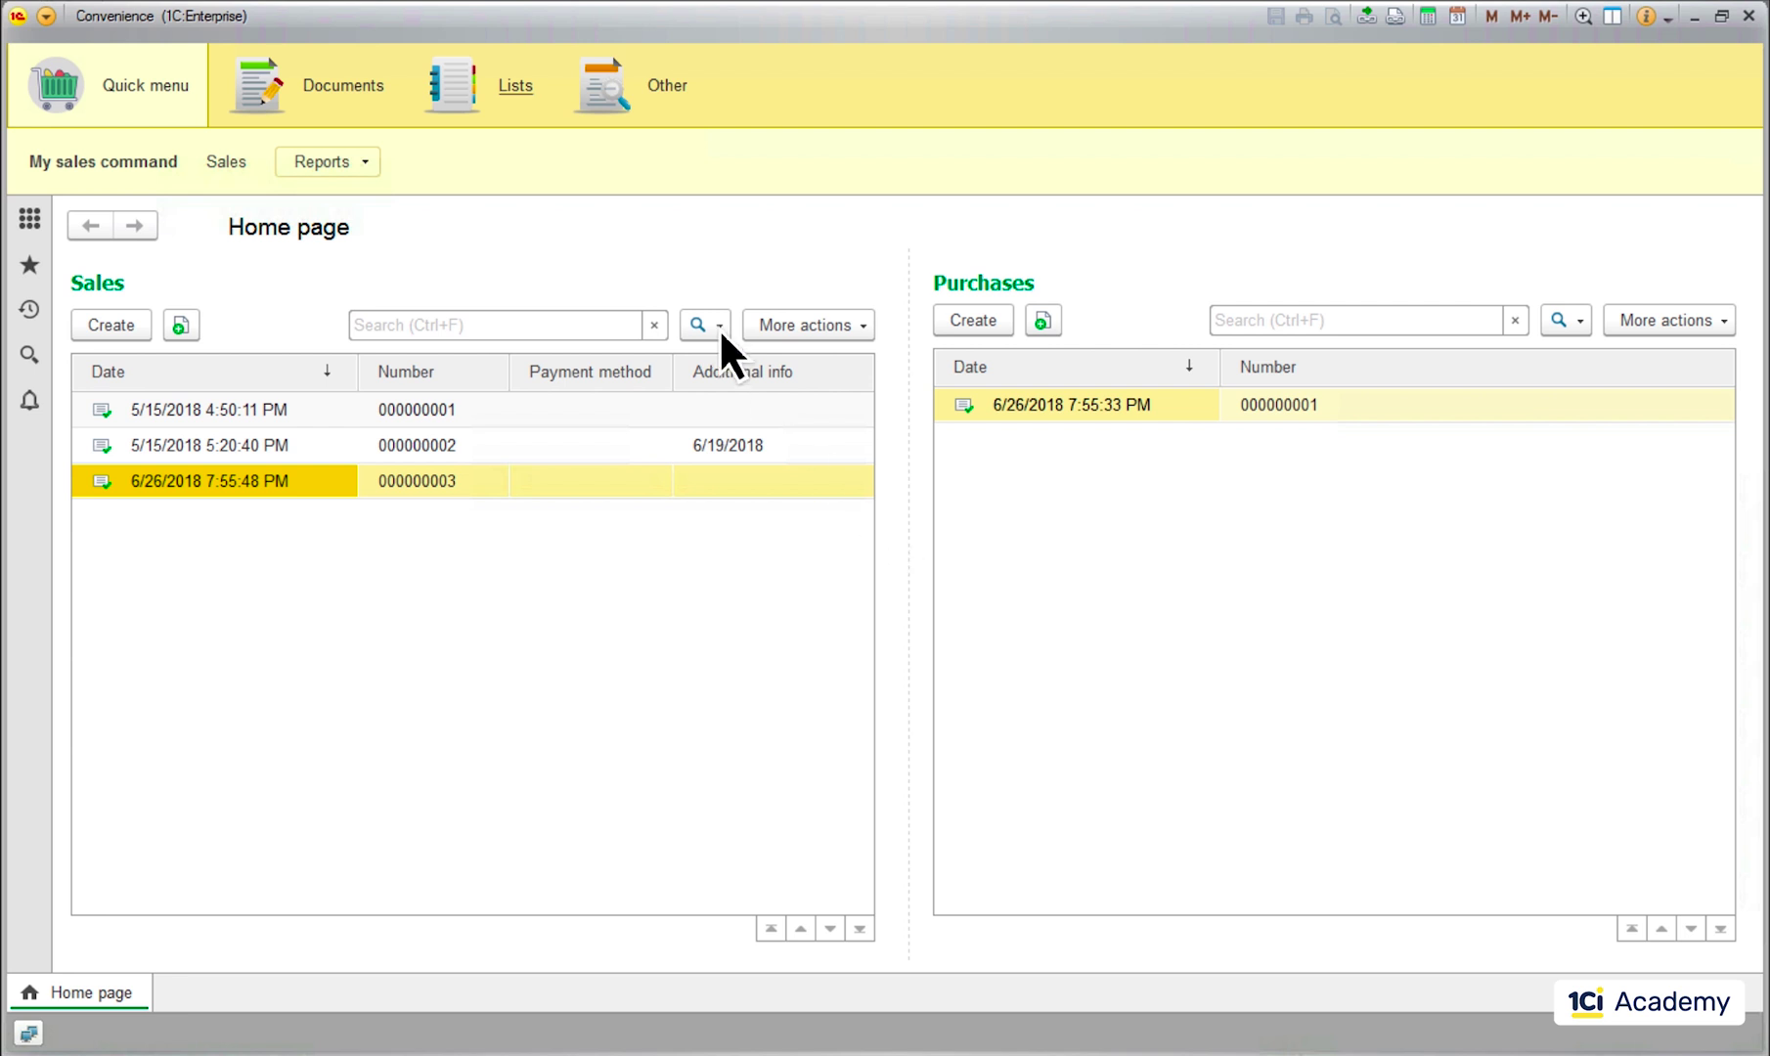
Open the Products catalog list under Lists and view the Diet Coca-Cola item.
left_click(516, 88)
left_click(200, 162)
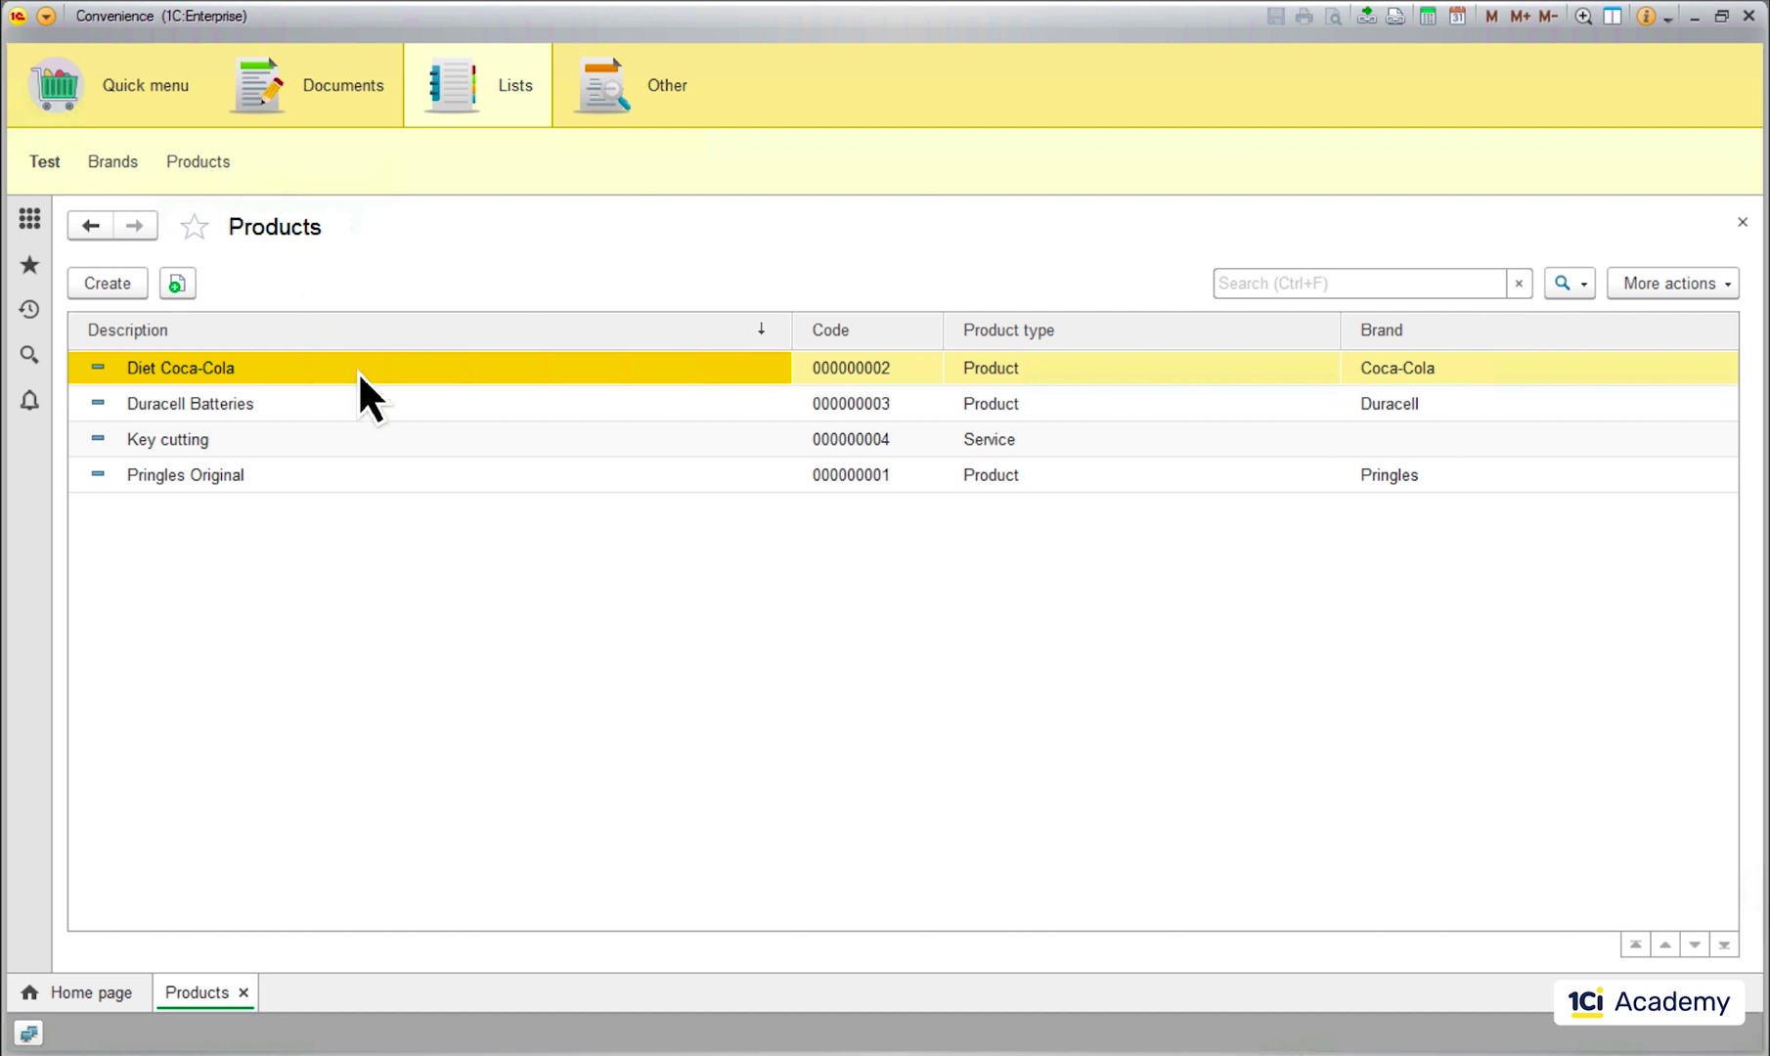
double_click(358, 371)
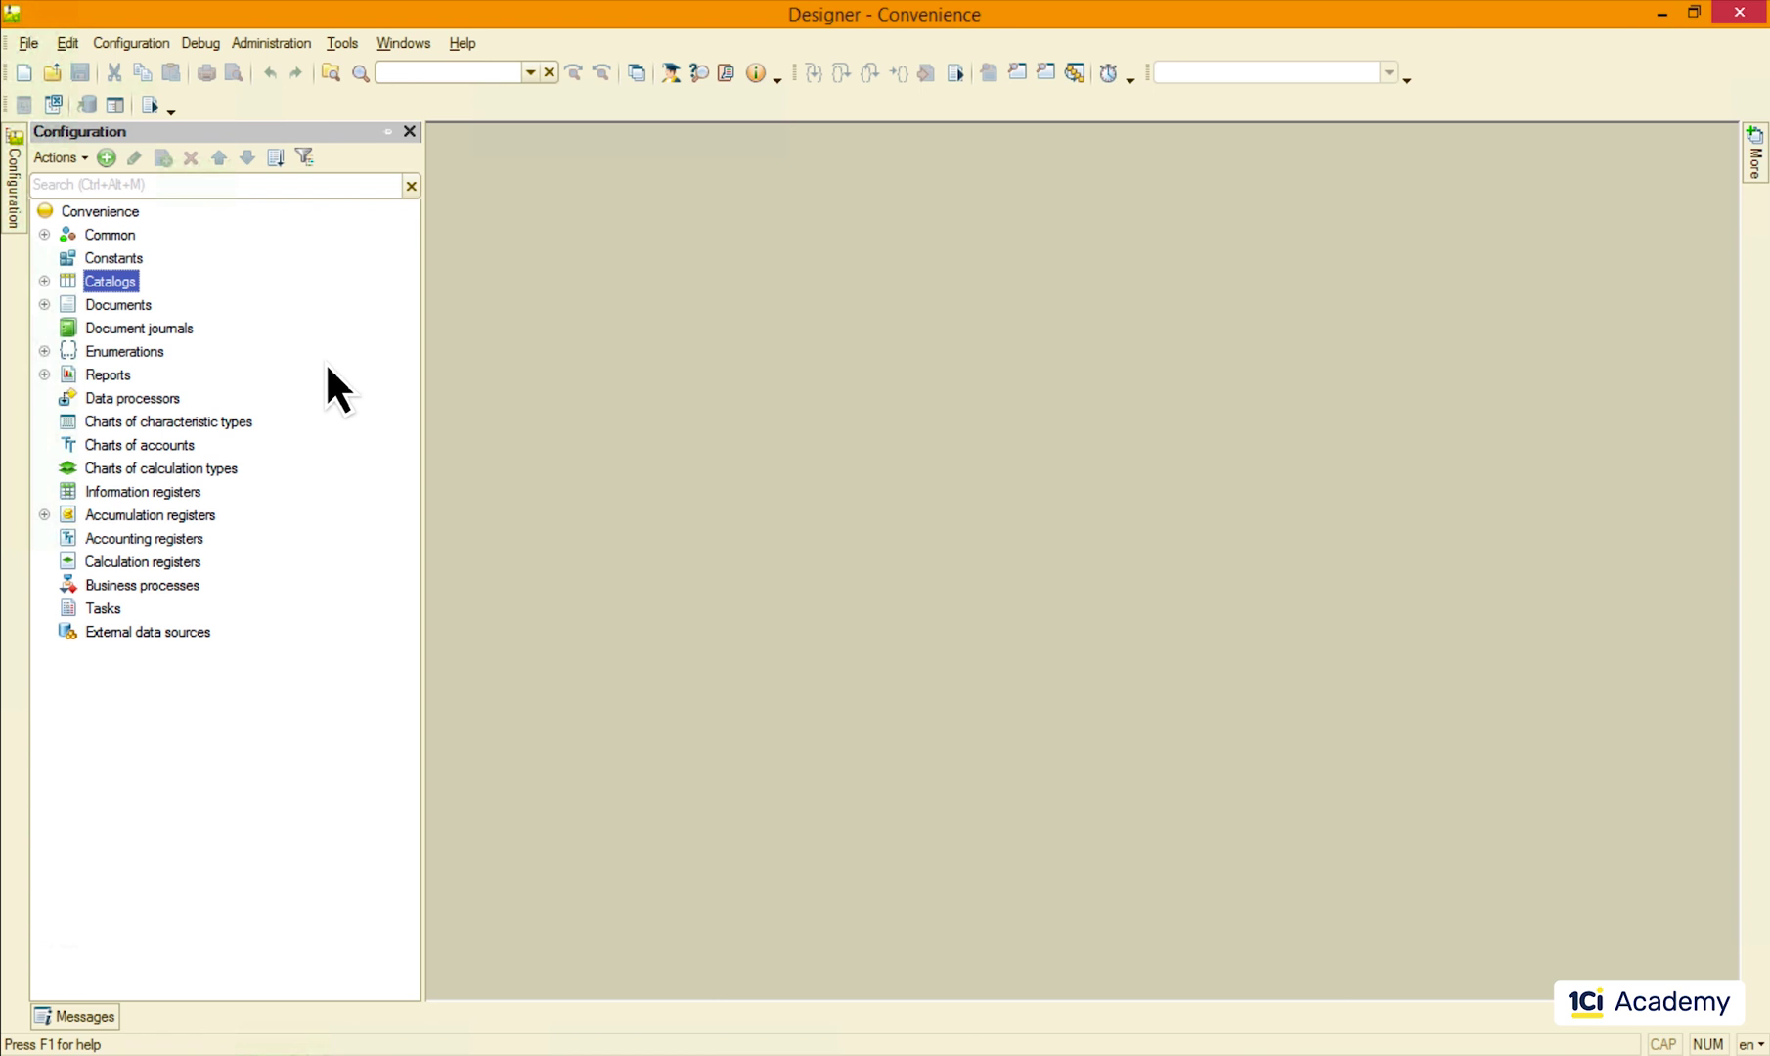
Expand Catalogs and open the Products catalog editor on its Forms page.
left_click(44, 281)
double_click(123, 304)
left_click(133, 381)
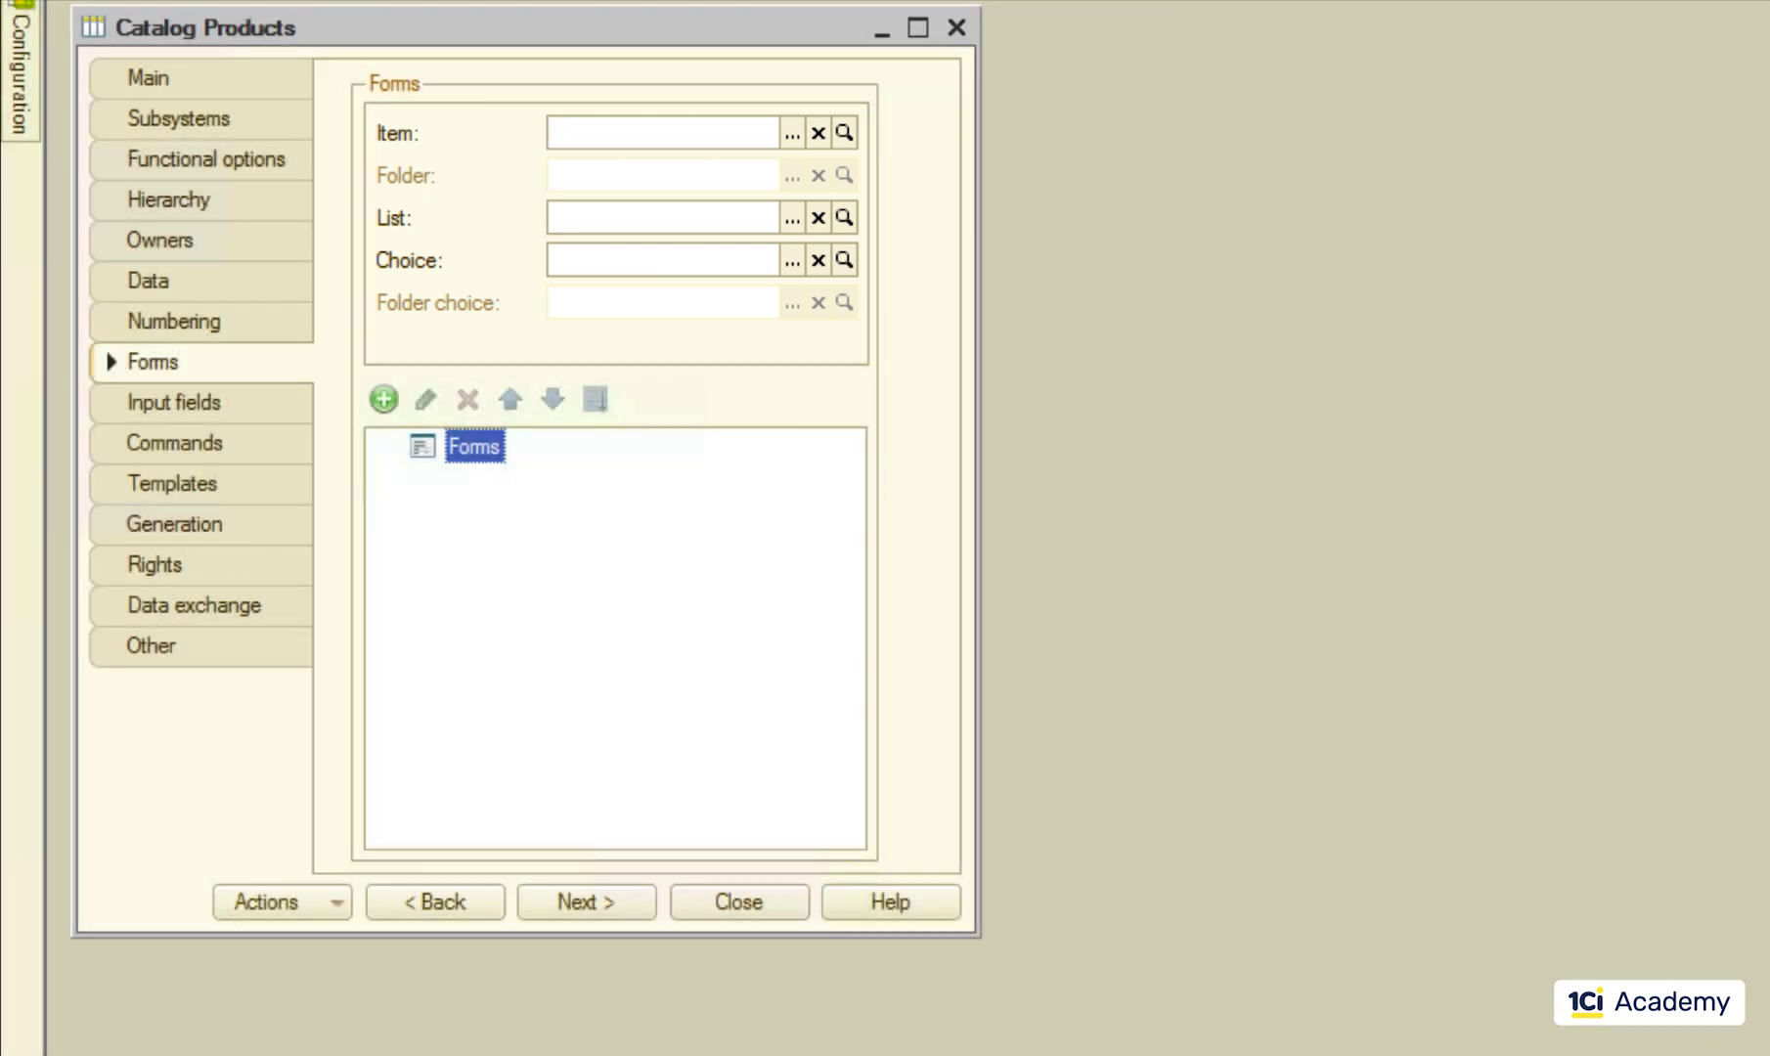
Add a Products catalog list form showing Product Type and Brand, leaving out Code.
left_click(385, 401)
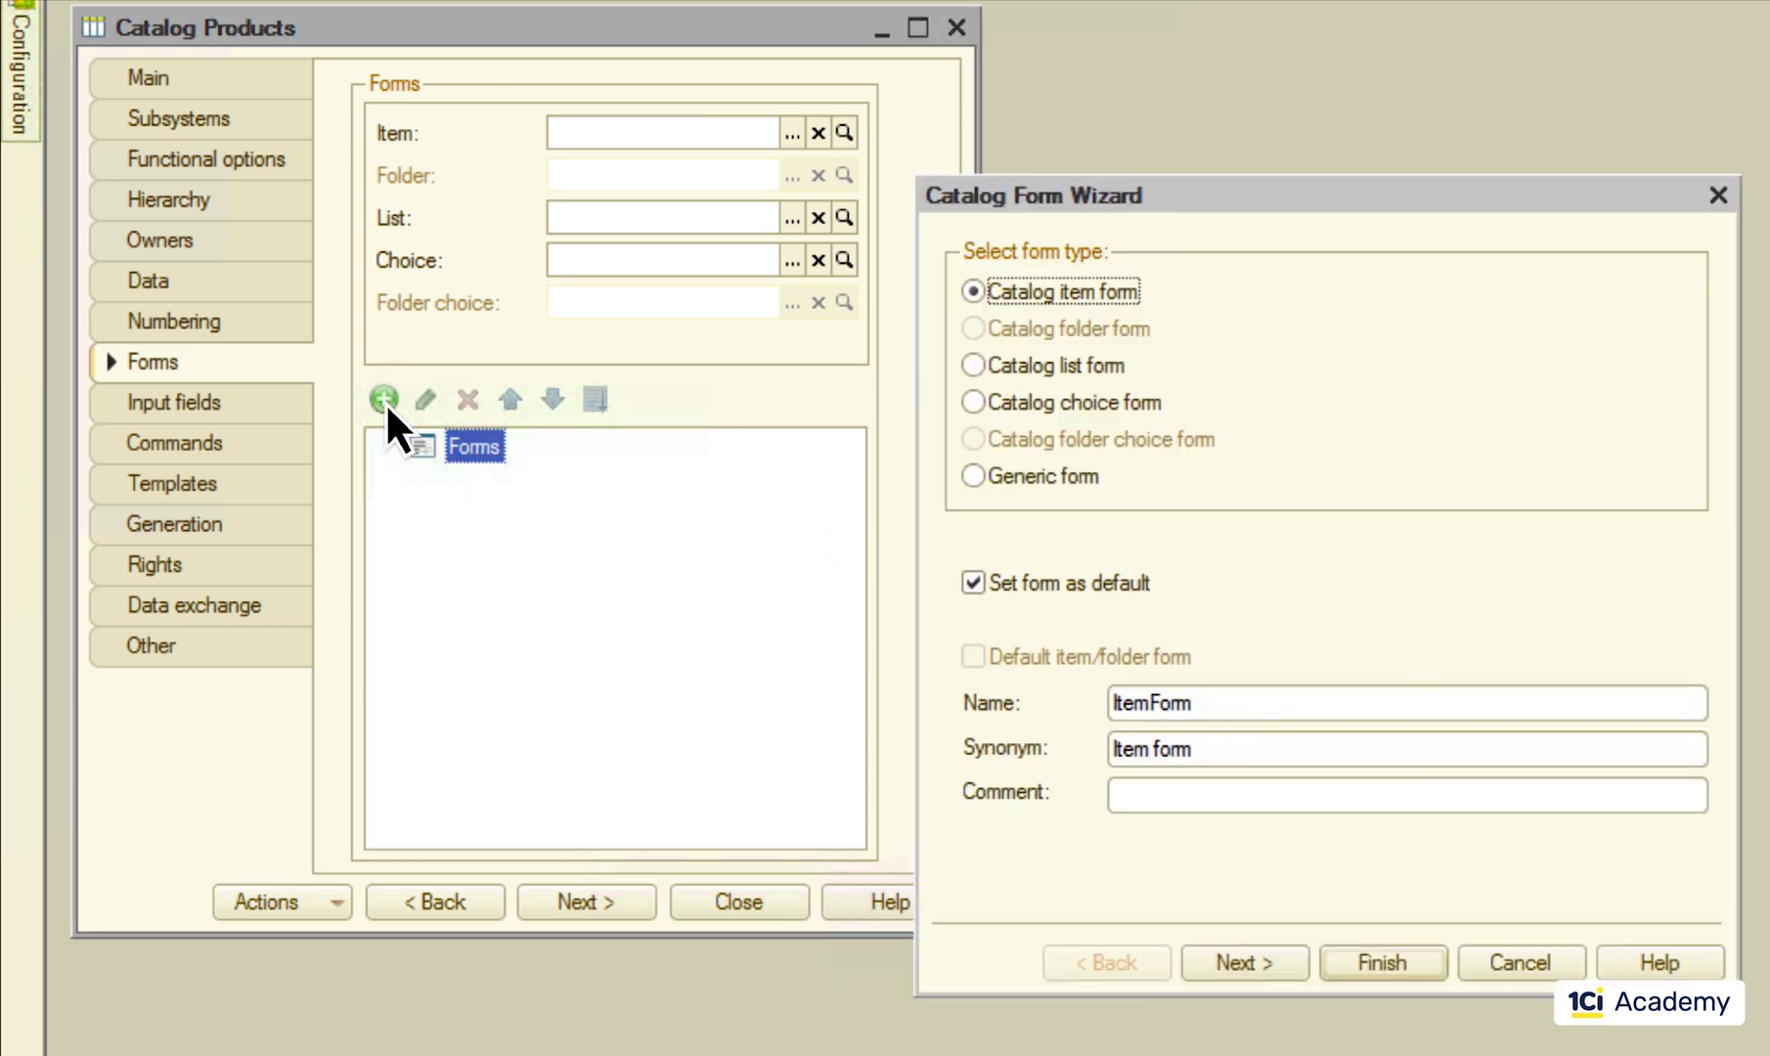
left_click(1052, 368)
left_click(1250, 963)
left_click(1035, 436)
left_click(1040, 577)
left_click(1035, 613)
left_click(1379, 964)
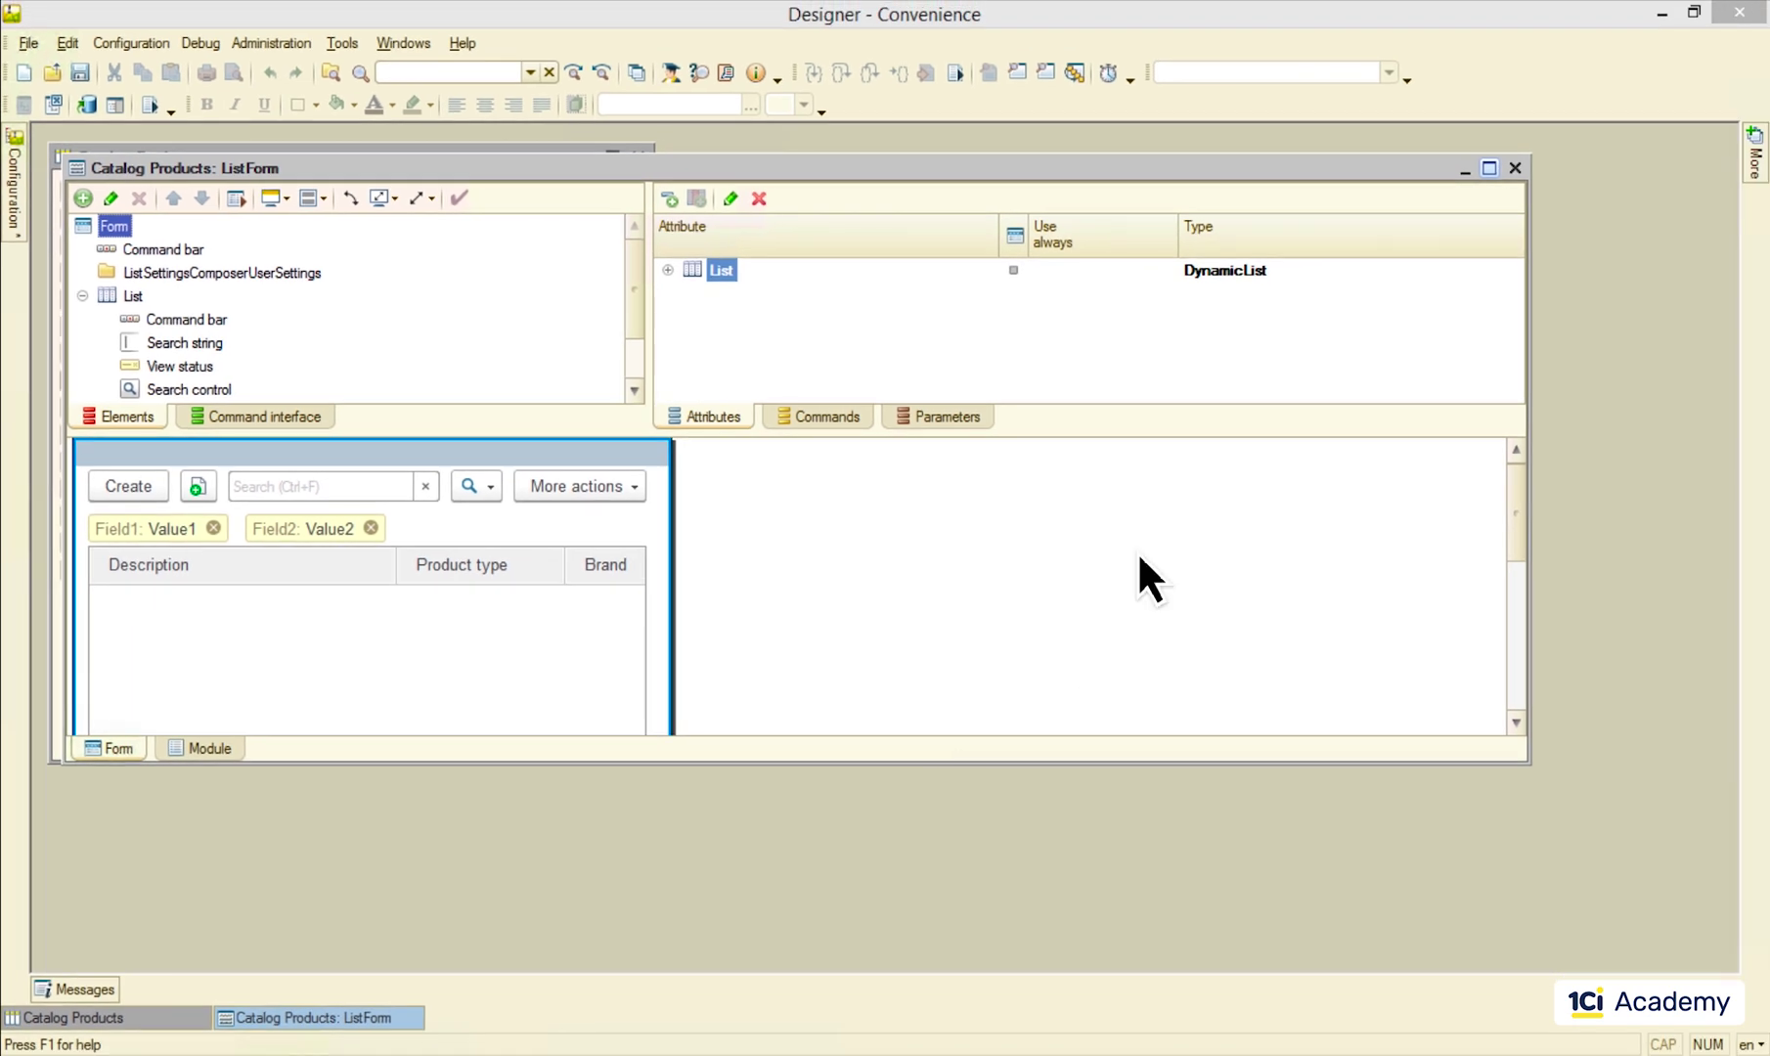
left_click(1485, 163)
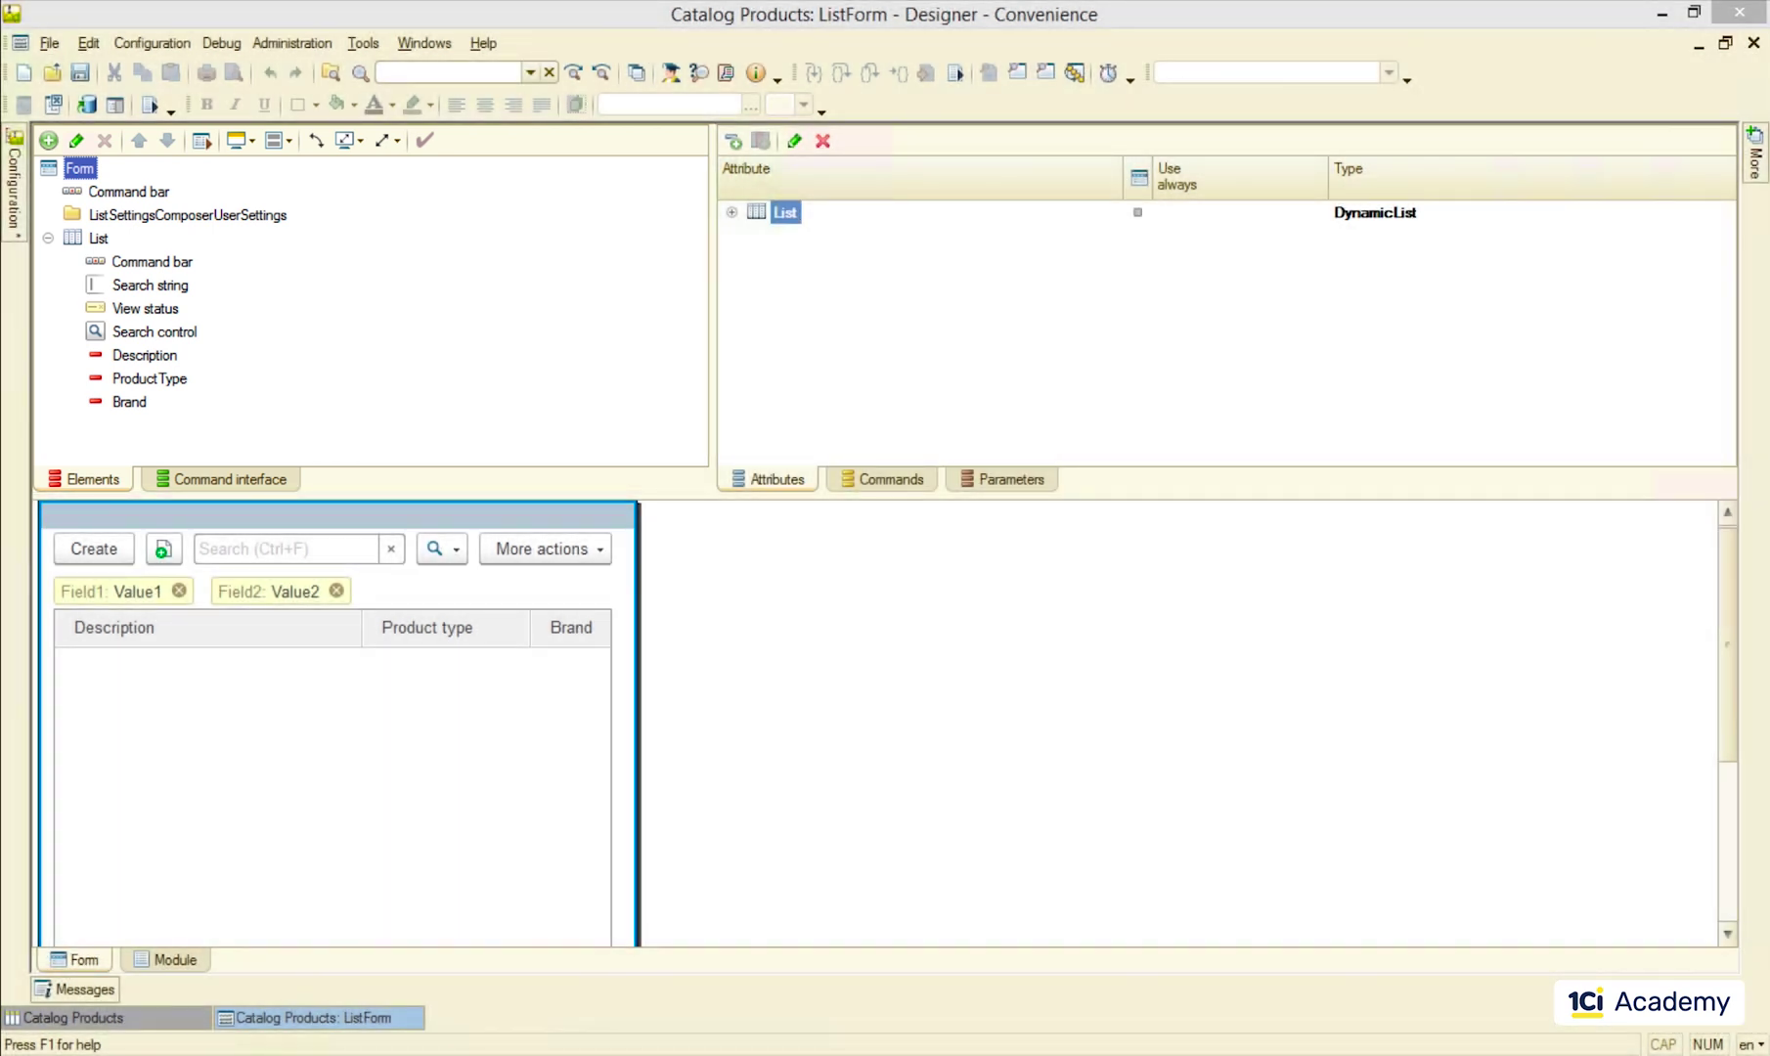
left_click(110, 193)
left_click(136, 284)
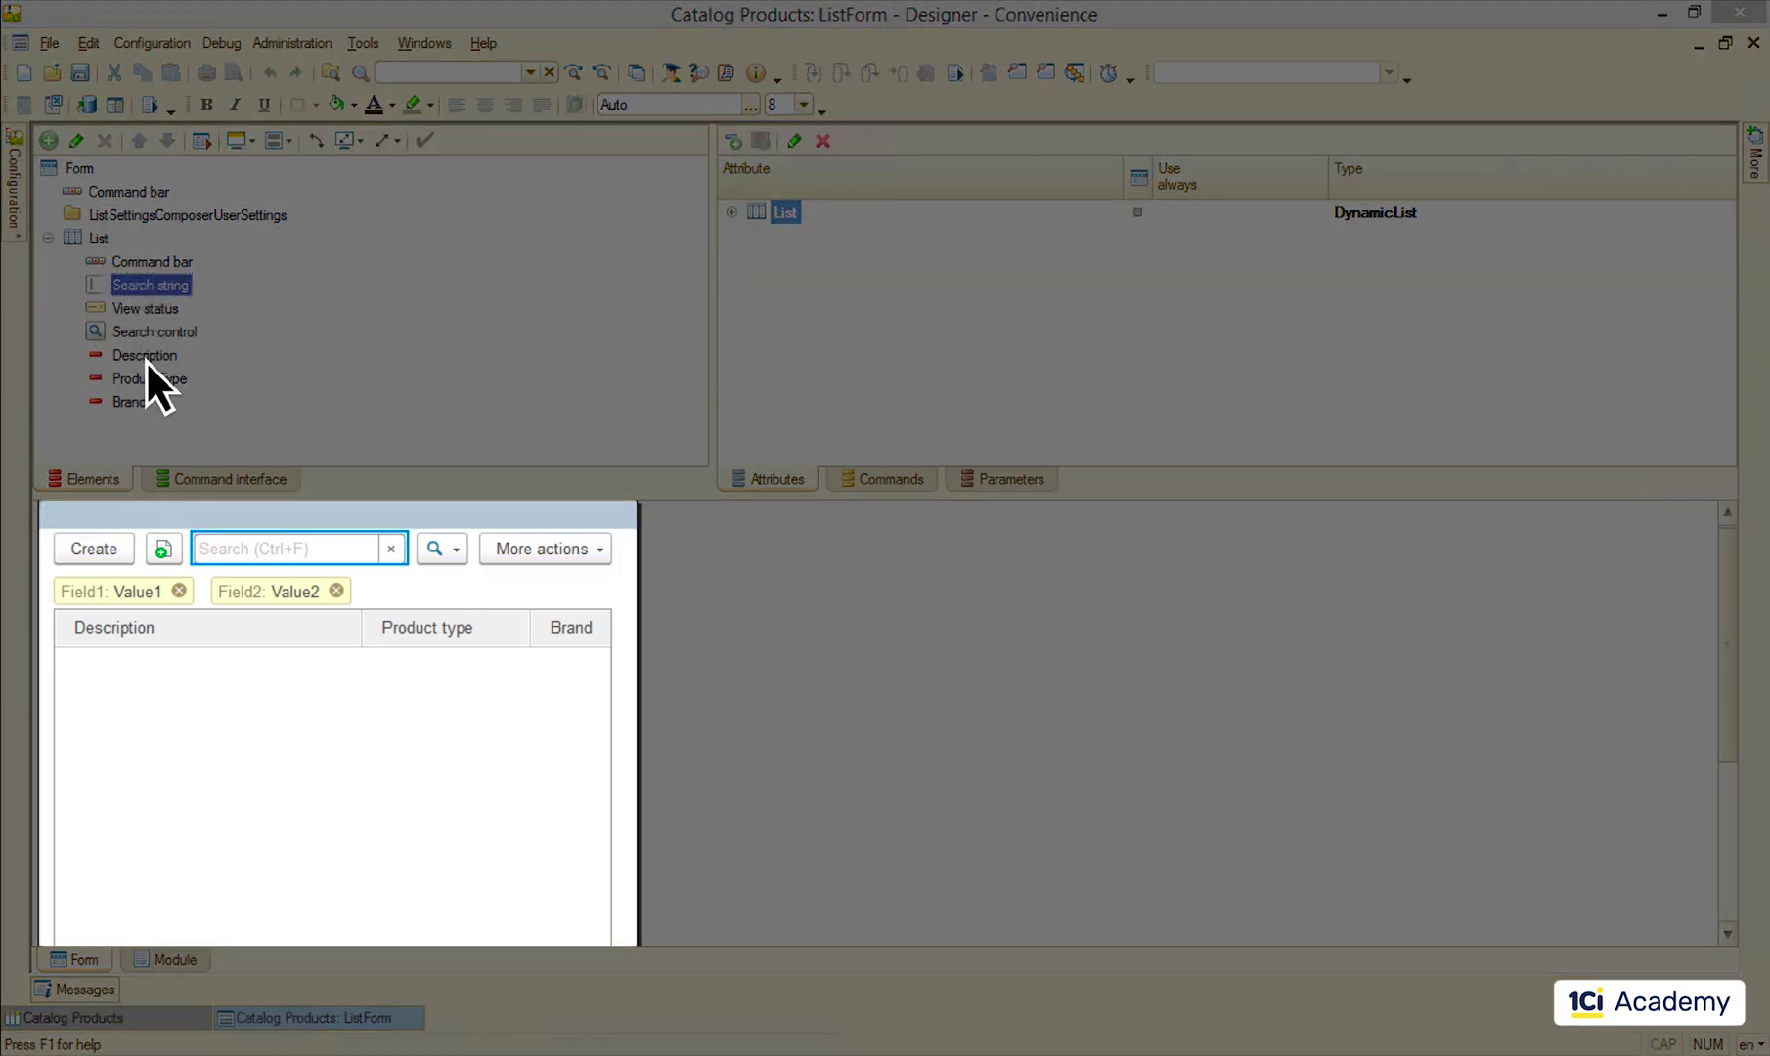
left_click(145, 359)
left_click(145, 382)
left_click(78, 170)
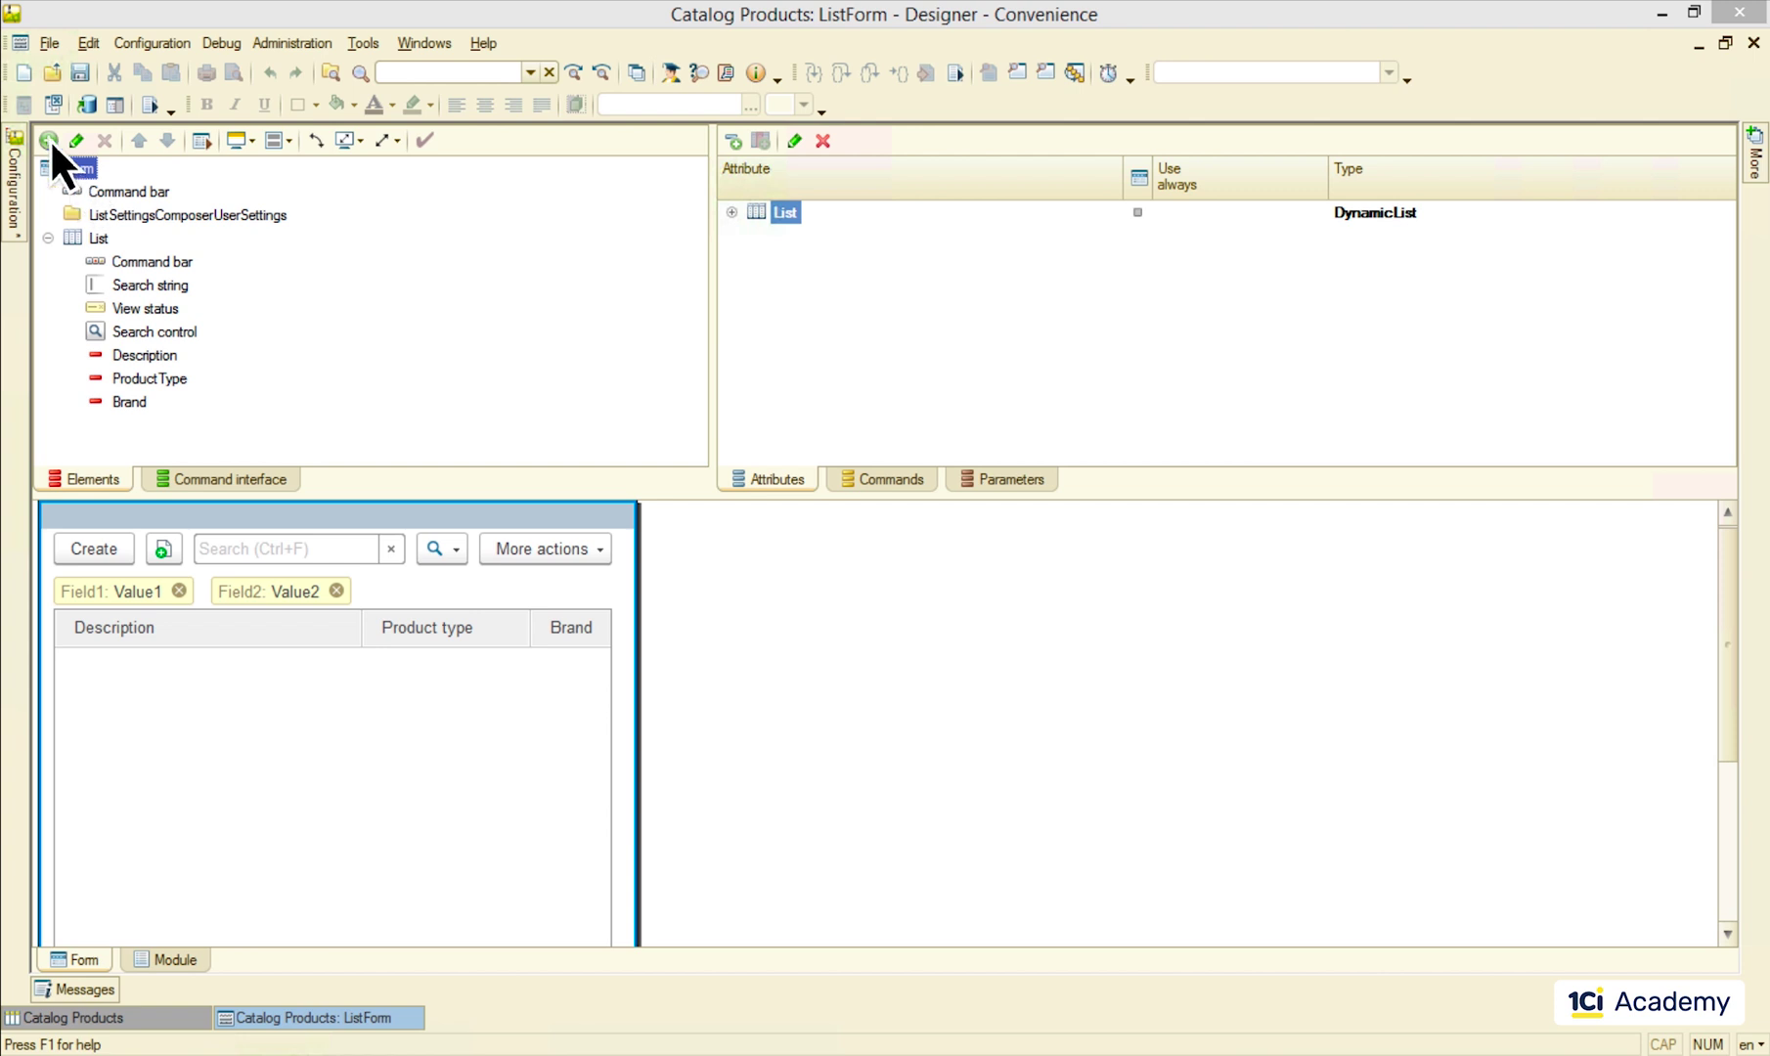
Add a label decoration titled 'Some text' just below the command bar.
left_click(50, 138)
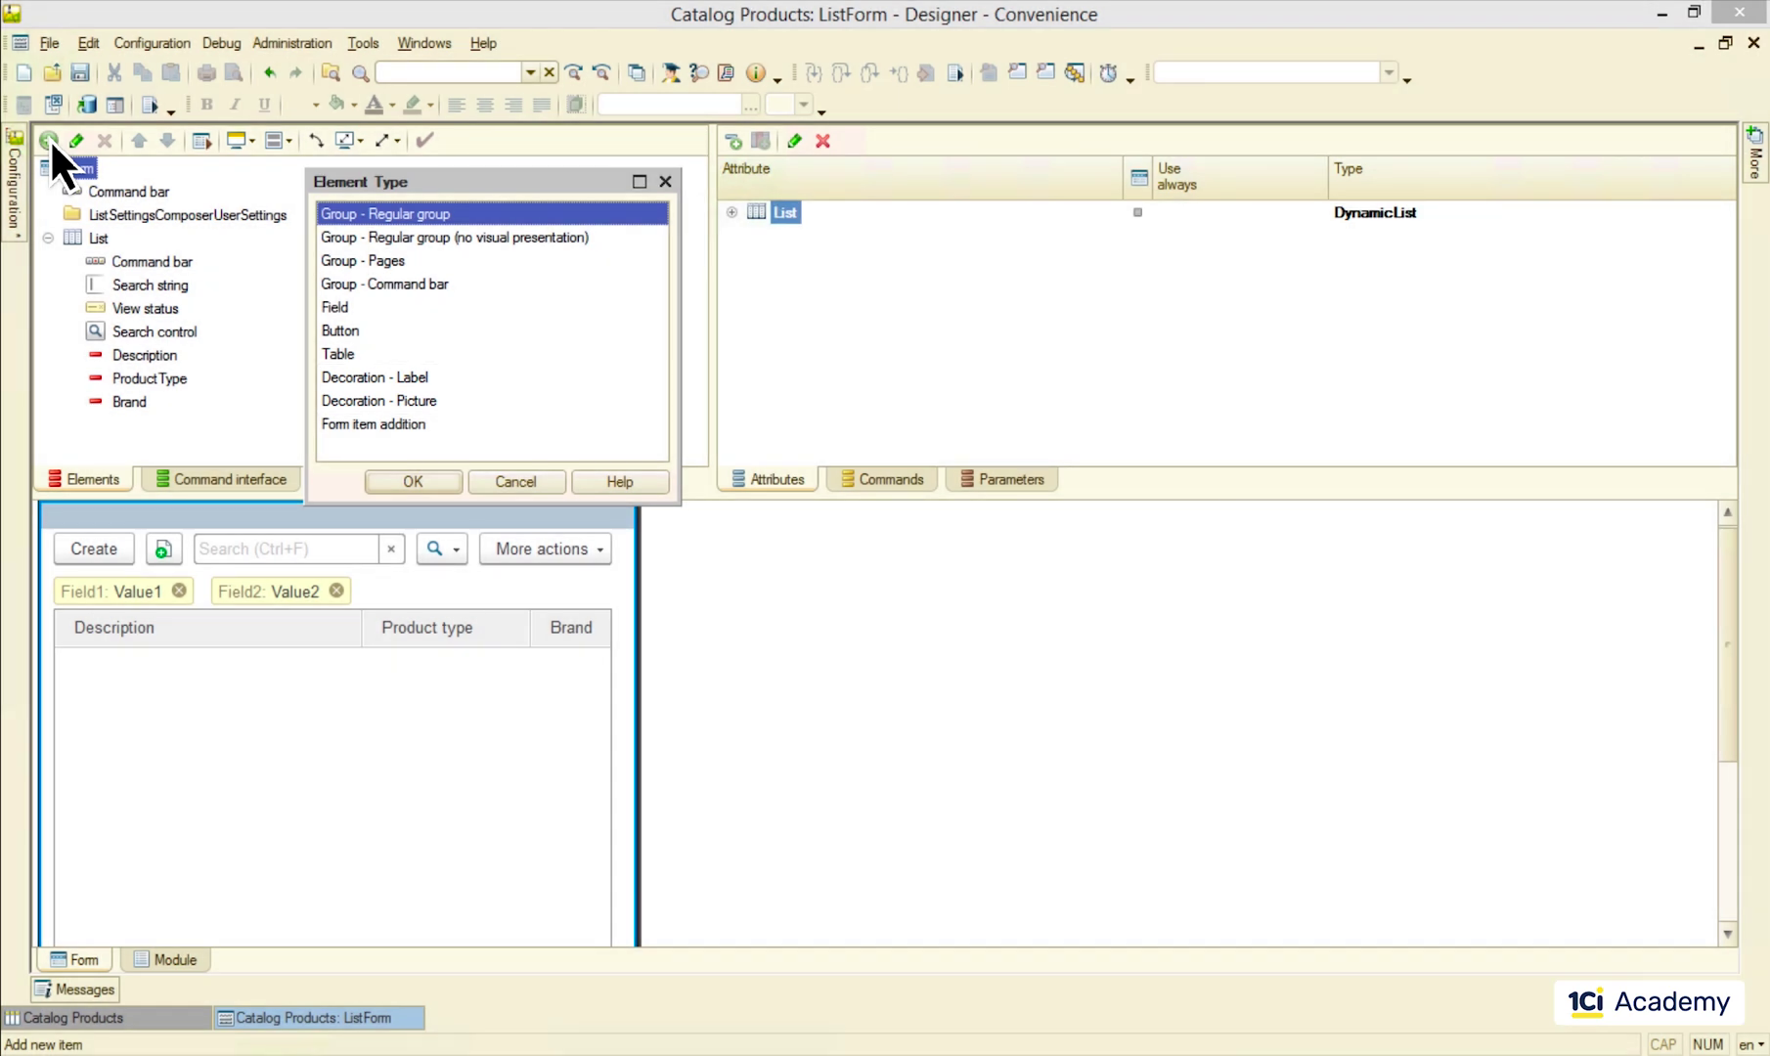
left_click(396, 379)
left_click(421, 480)
left_click(167, 140)
left_click(704, 267)
type("Some text")
key("Tab")
left_click(865, 135)
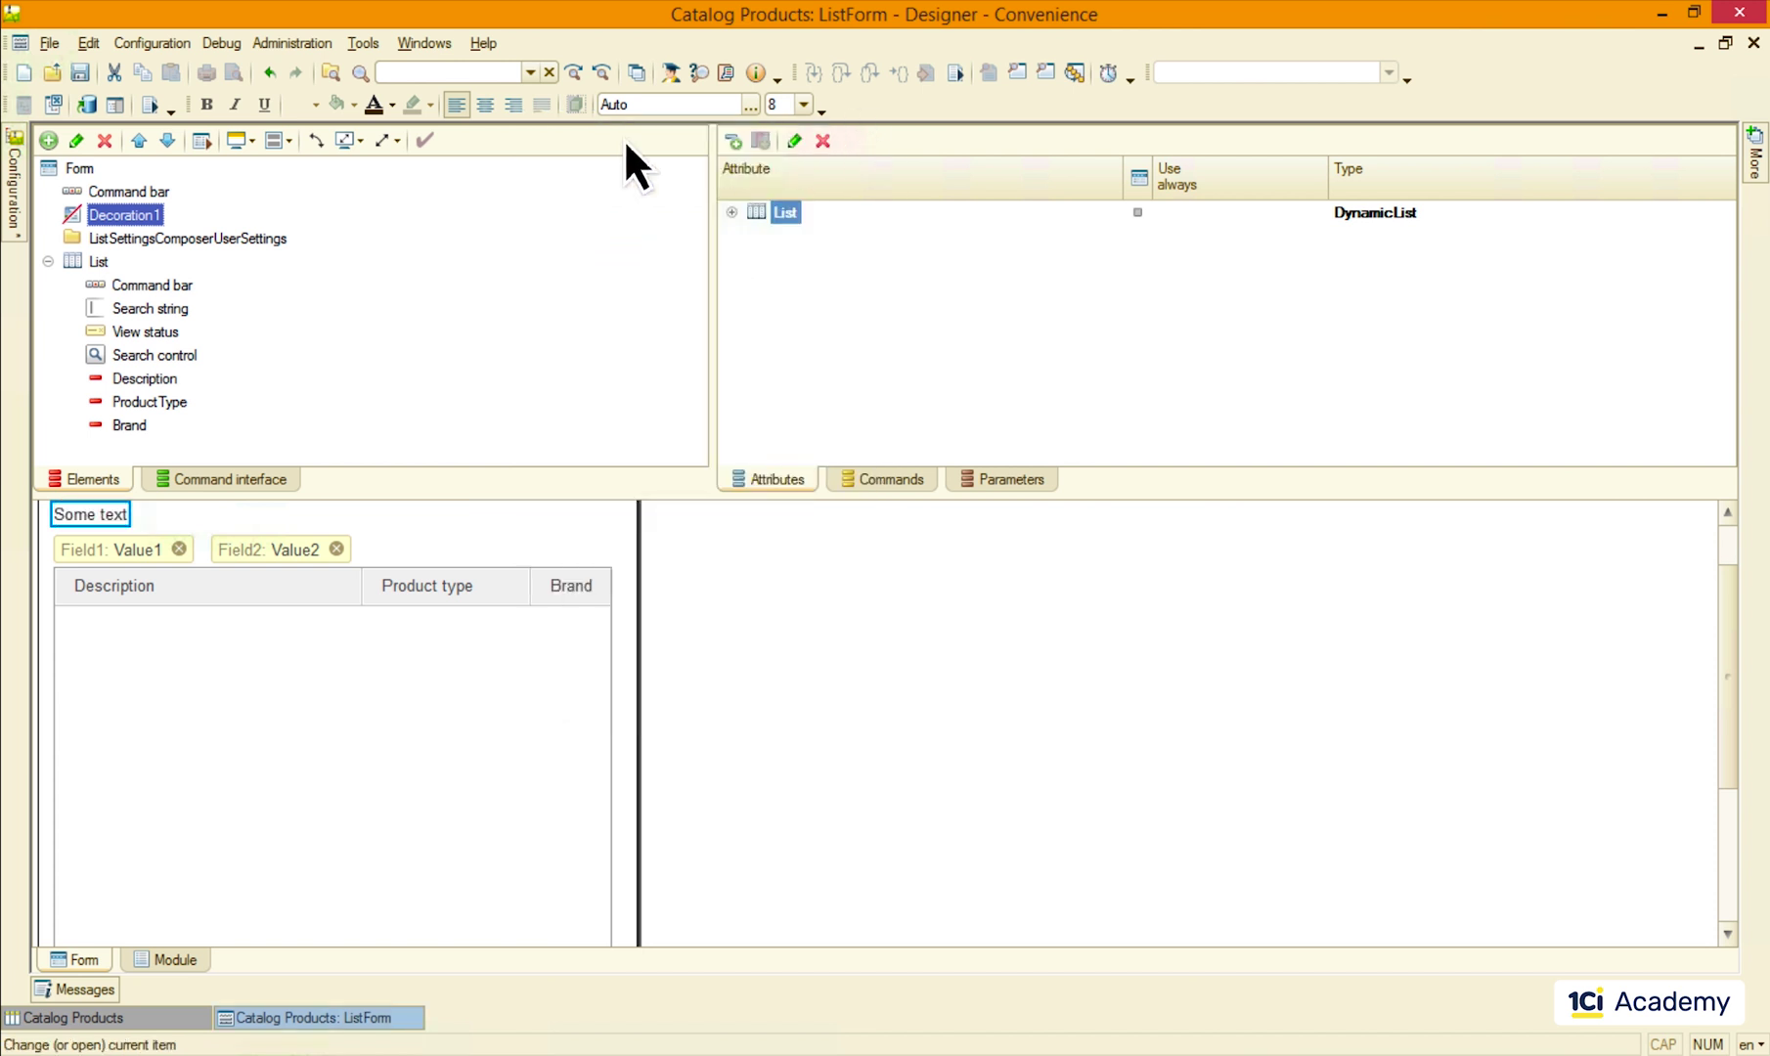
Add a picture decoration using the standard ActiveUsers picture.
left_click(49, 140)
left_click(429, 401)
left_click(427, 480)
left_click(822, 448)
left_click(827, 418)
left_click(741, 515)
left_click(932, 715)
left_click(866, 135)
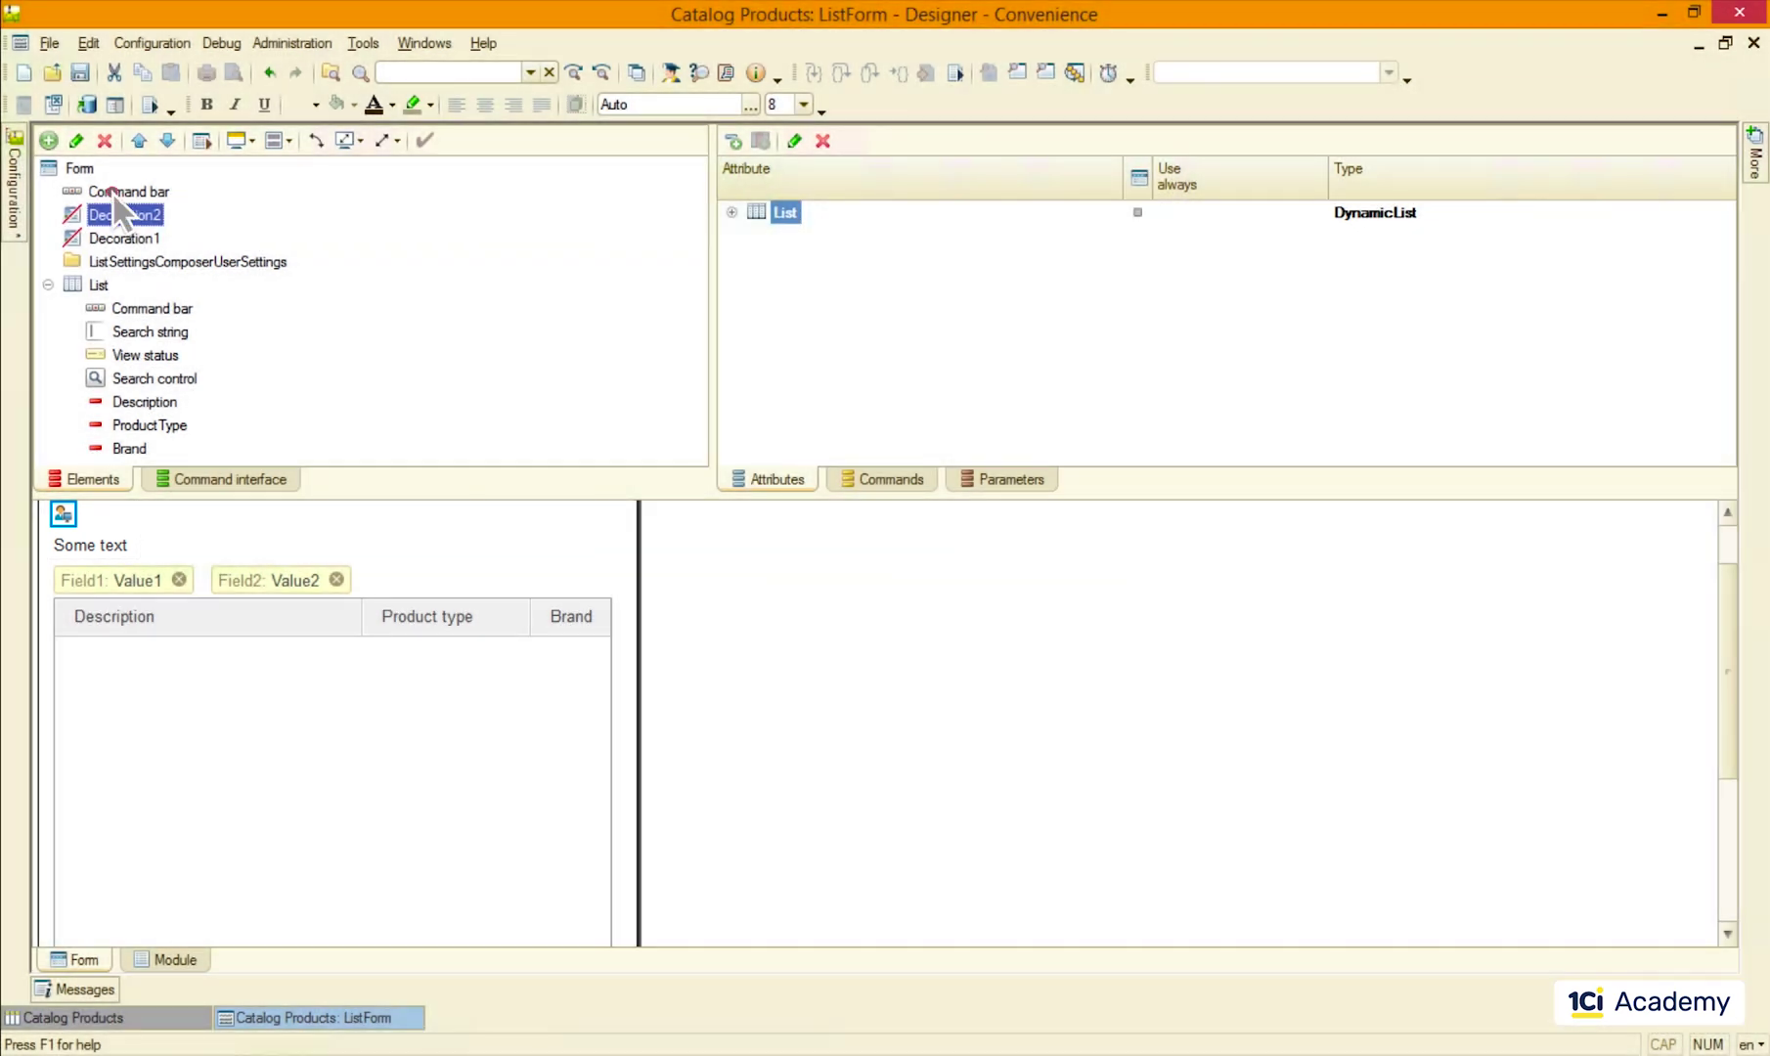
Add a regular group Group1 and move the picture decoration into it.
left_click(116, 191)
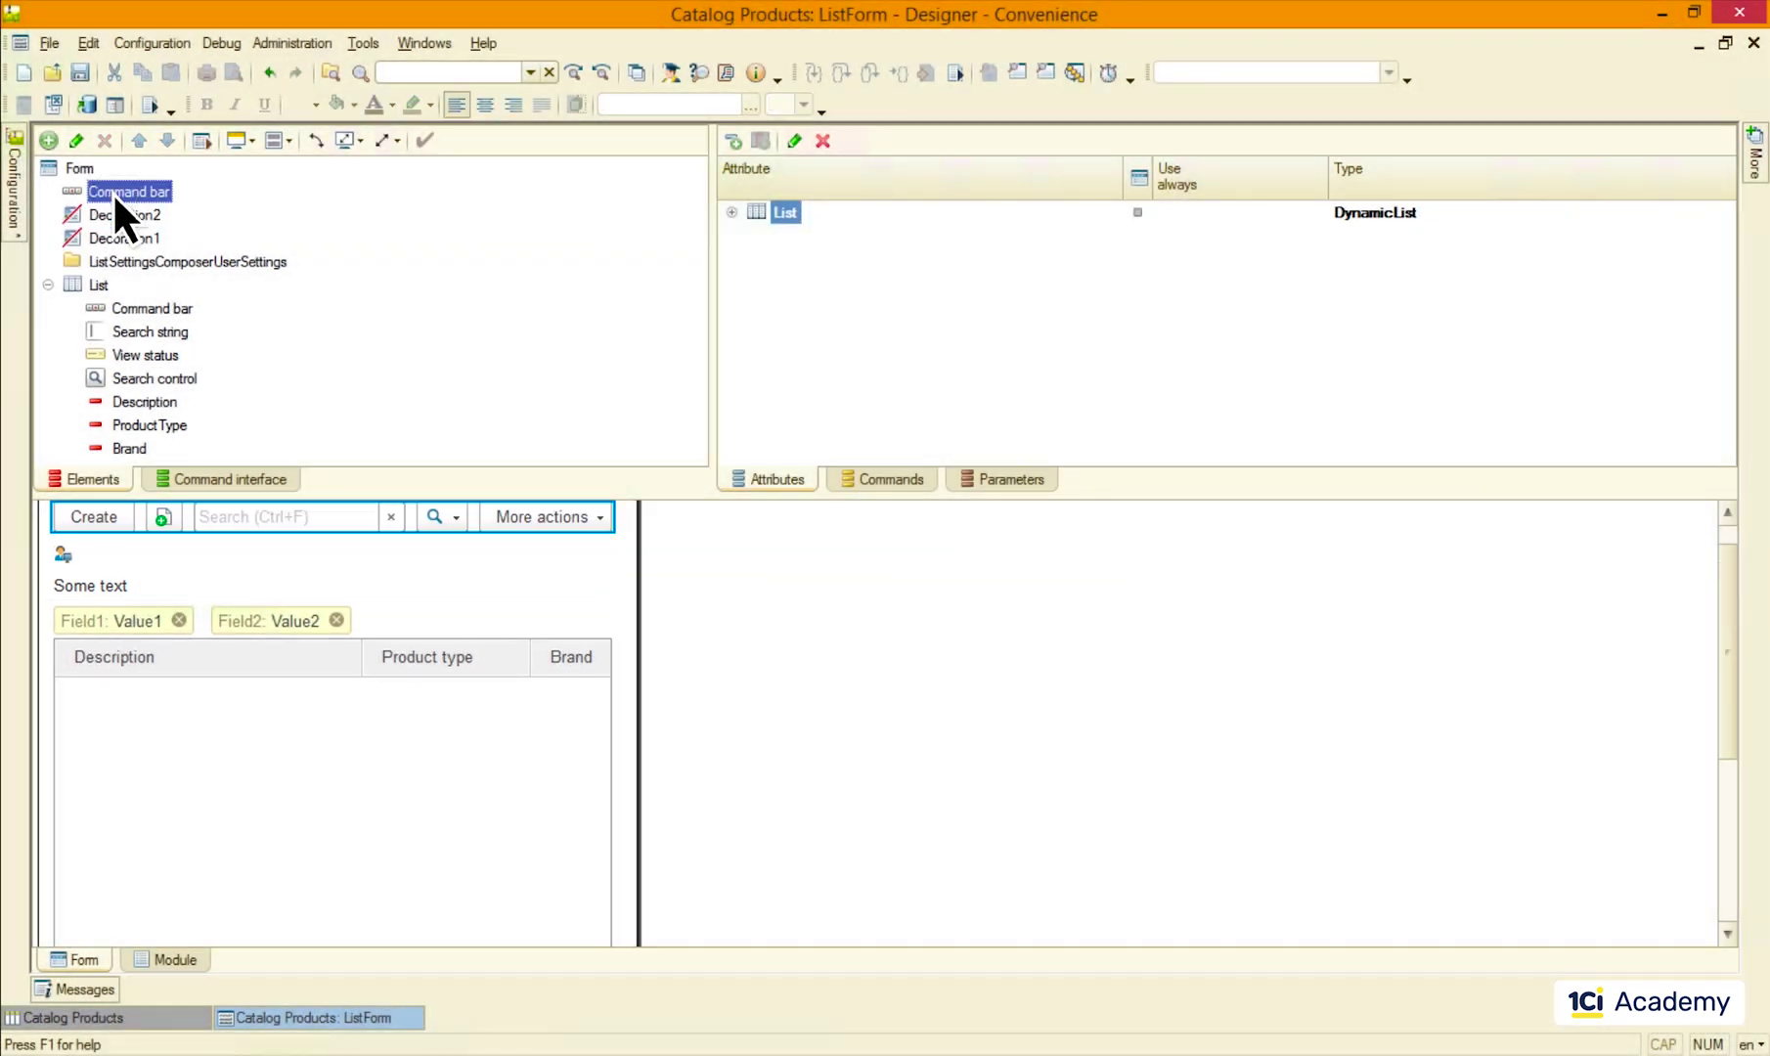
left_click(51, 141)
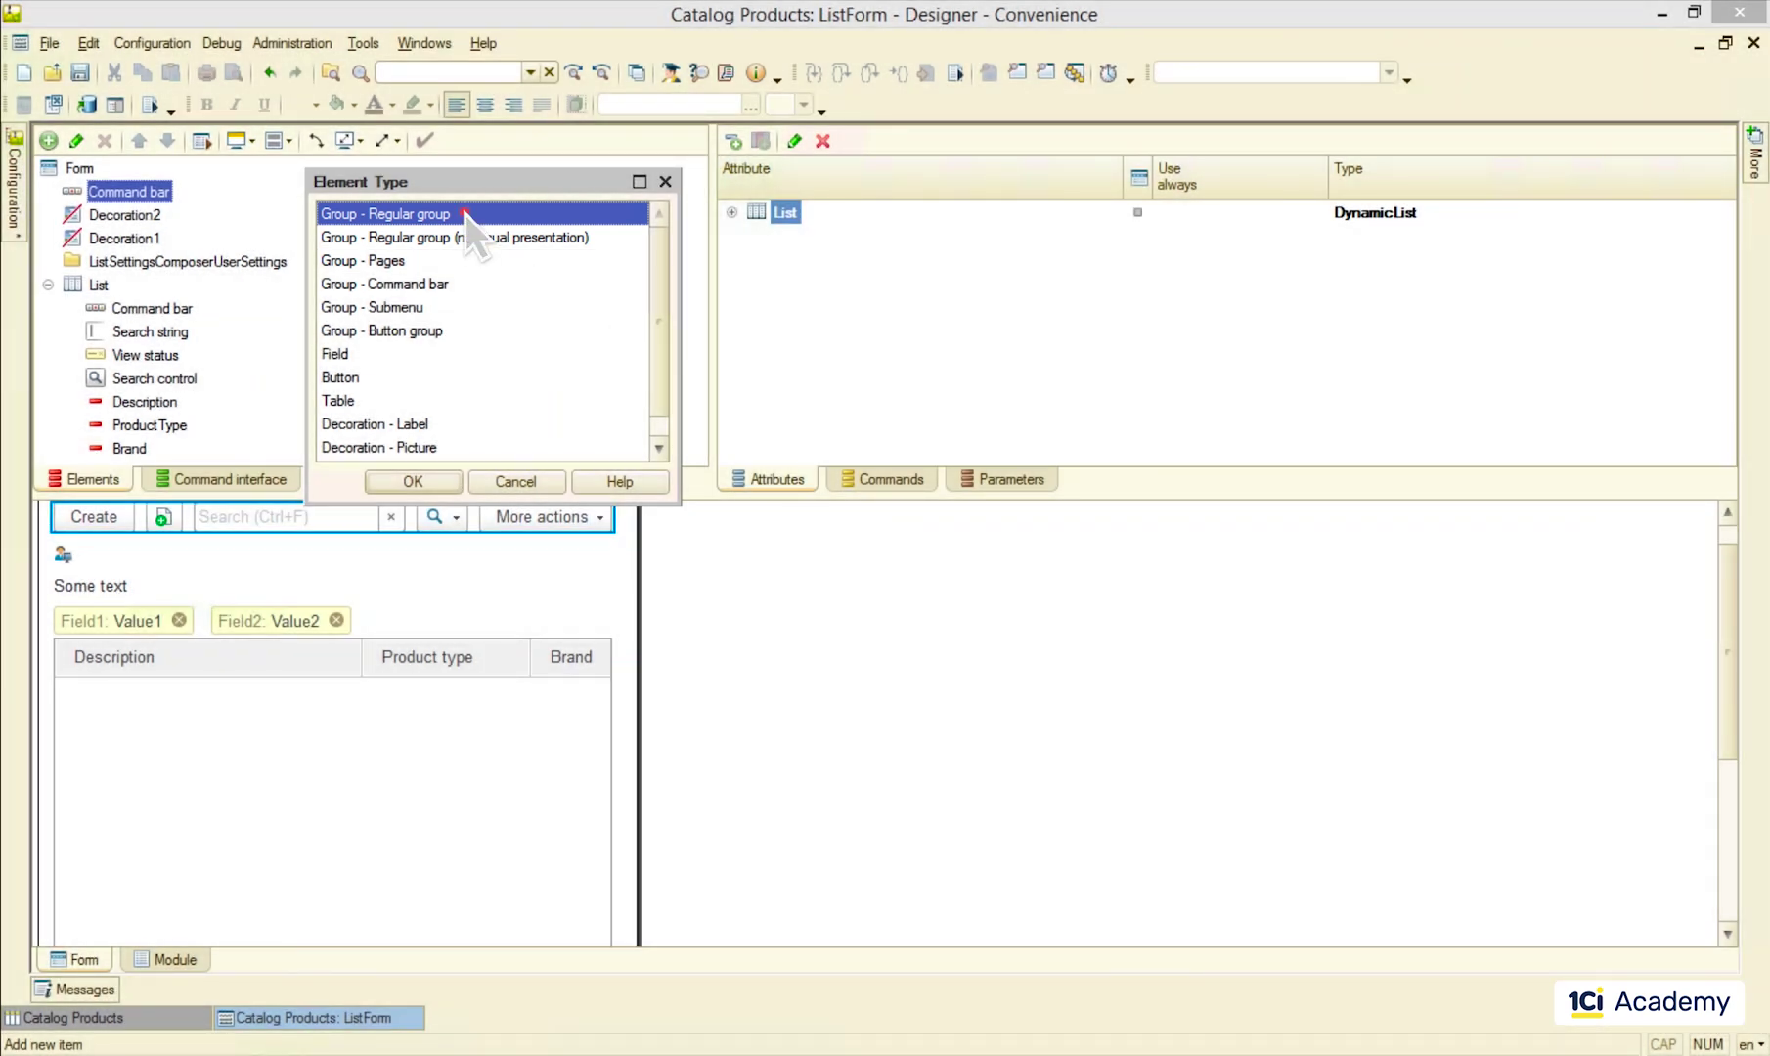
double_click(465, 211)
left_click(861, 132)
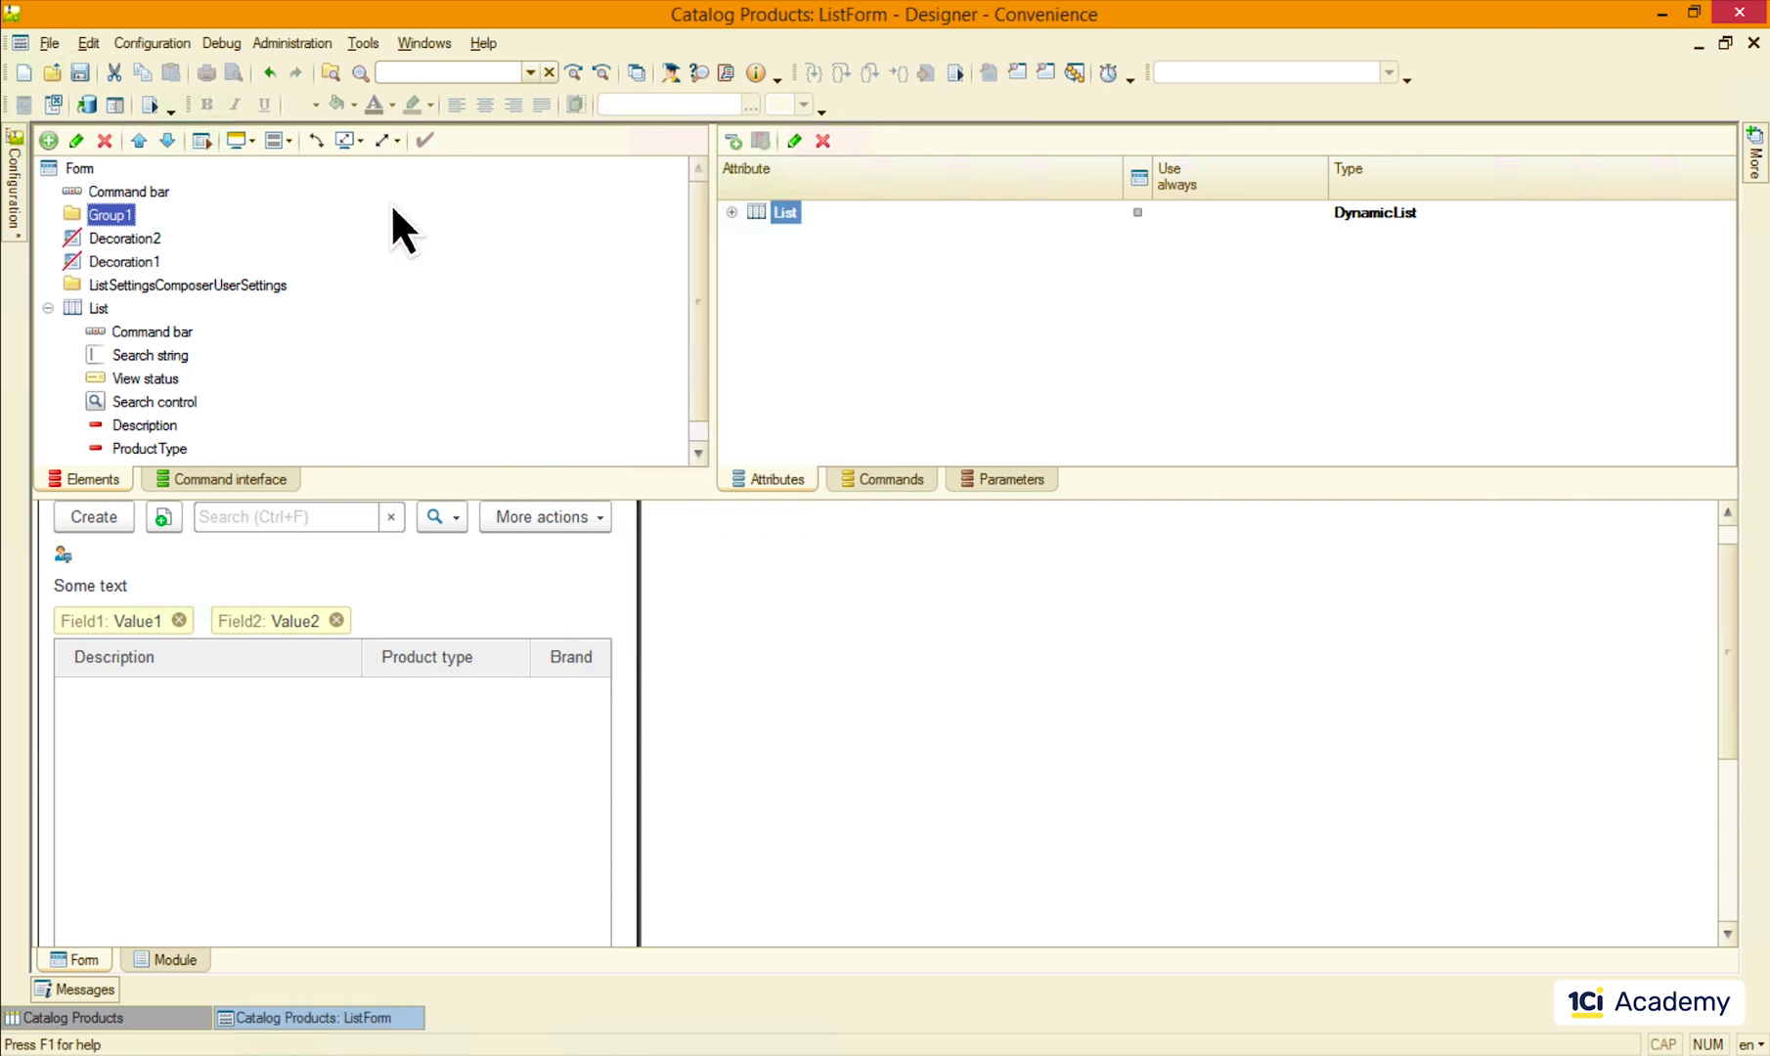
left_click_drag(131, 240, 102, 213)
left_click(105, 262)
Set Group1's grouping to Always horizontal.
double_click(103, 213)
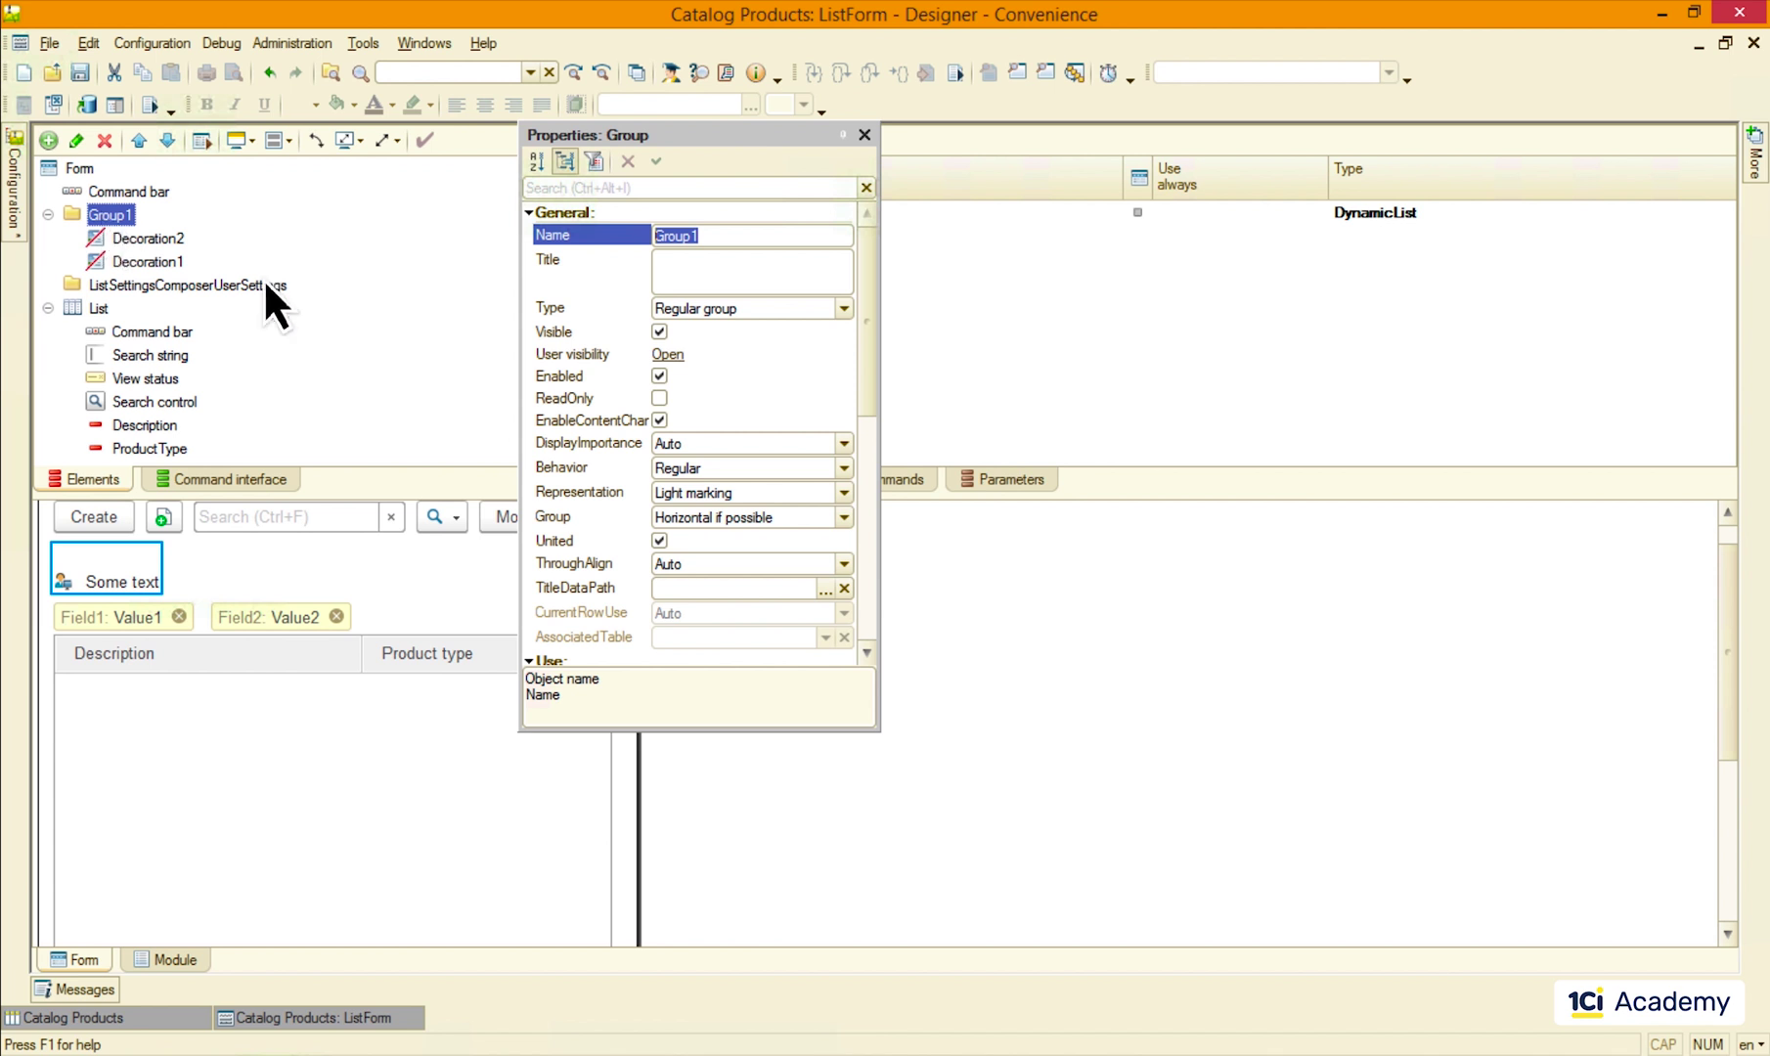
left_click(843, 517)
left_click(782, 541)
left_click(843, 518)
left_click(768, 590)
left_click(865, 135)
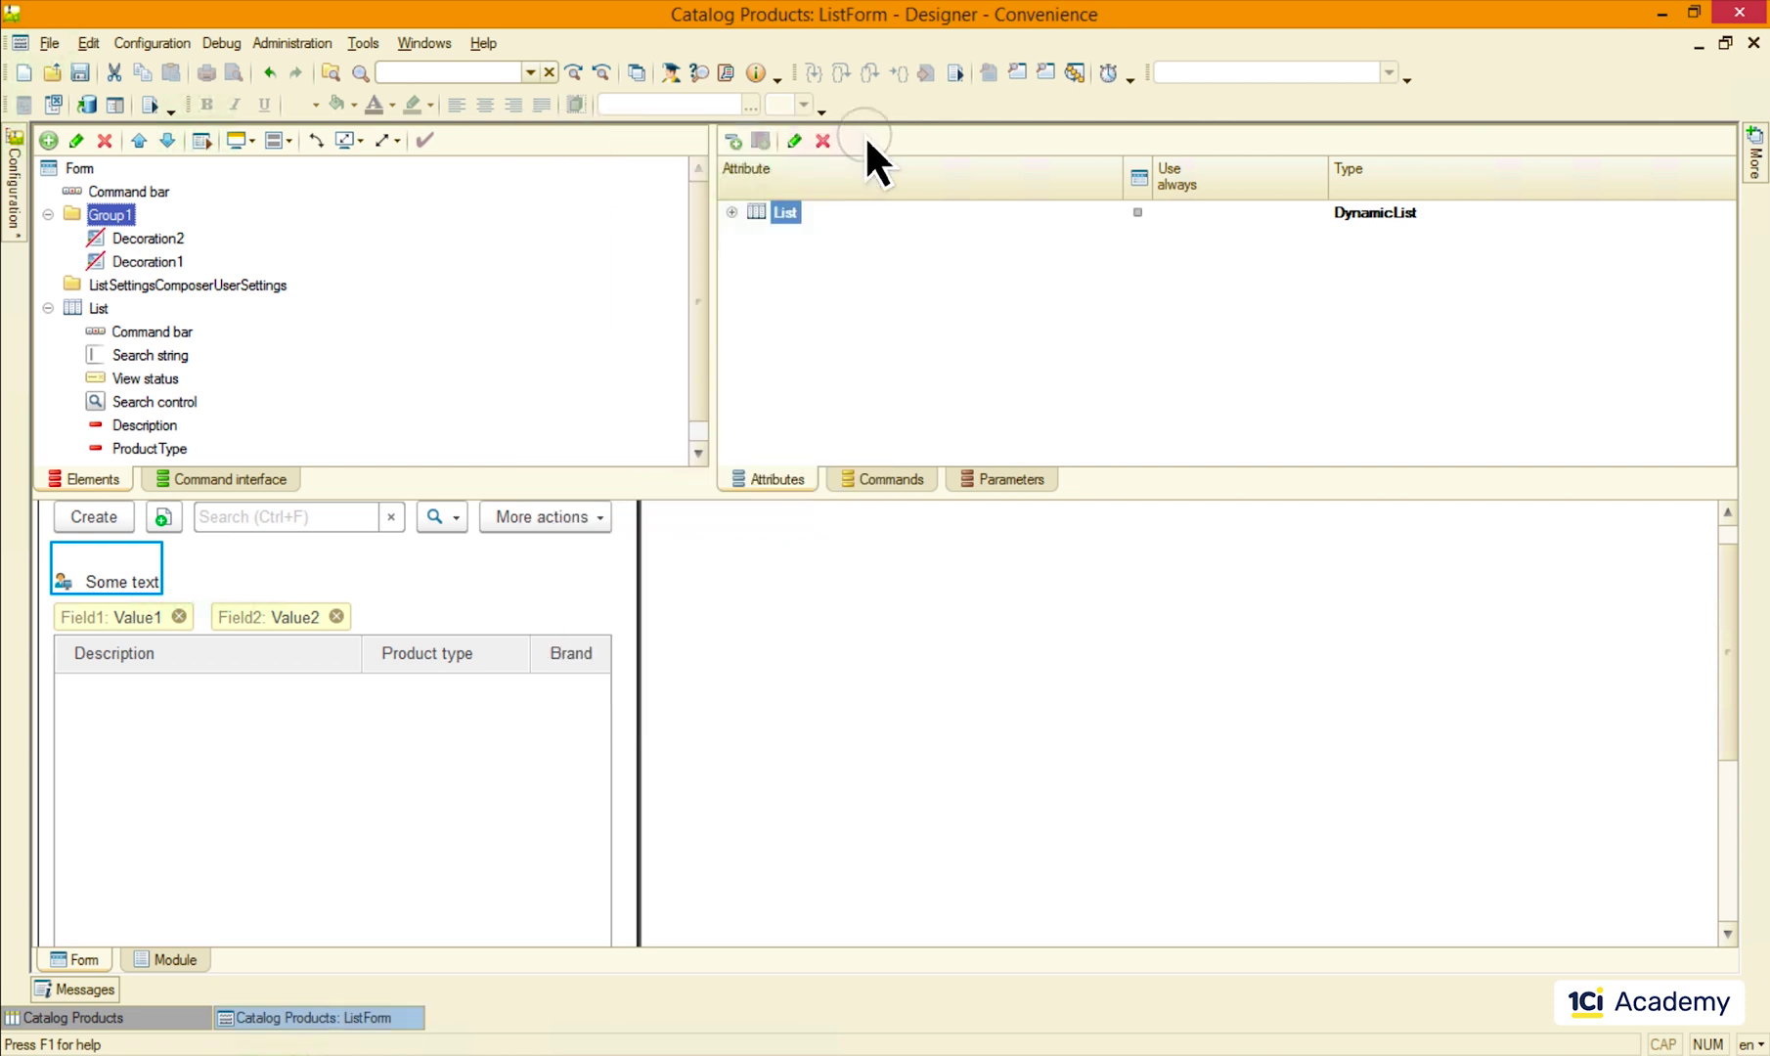
left_click(131, 193)
Add a pages group with a first page named Main.
left_click(49, 140)
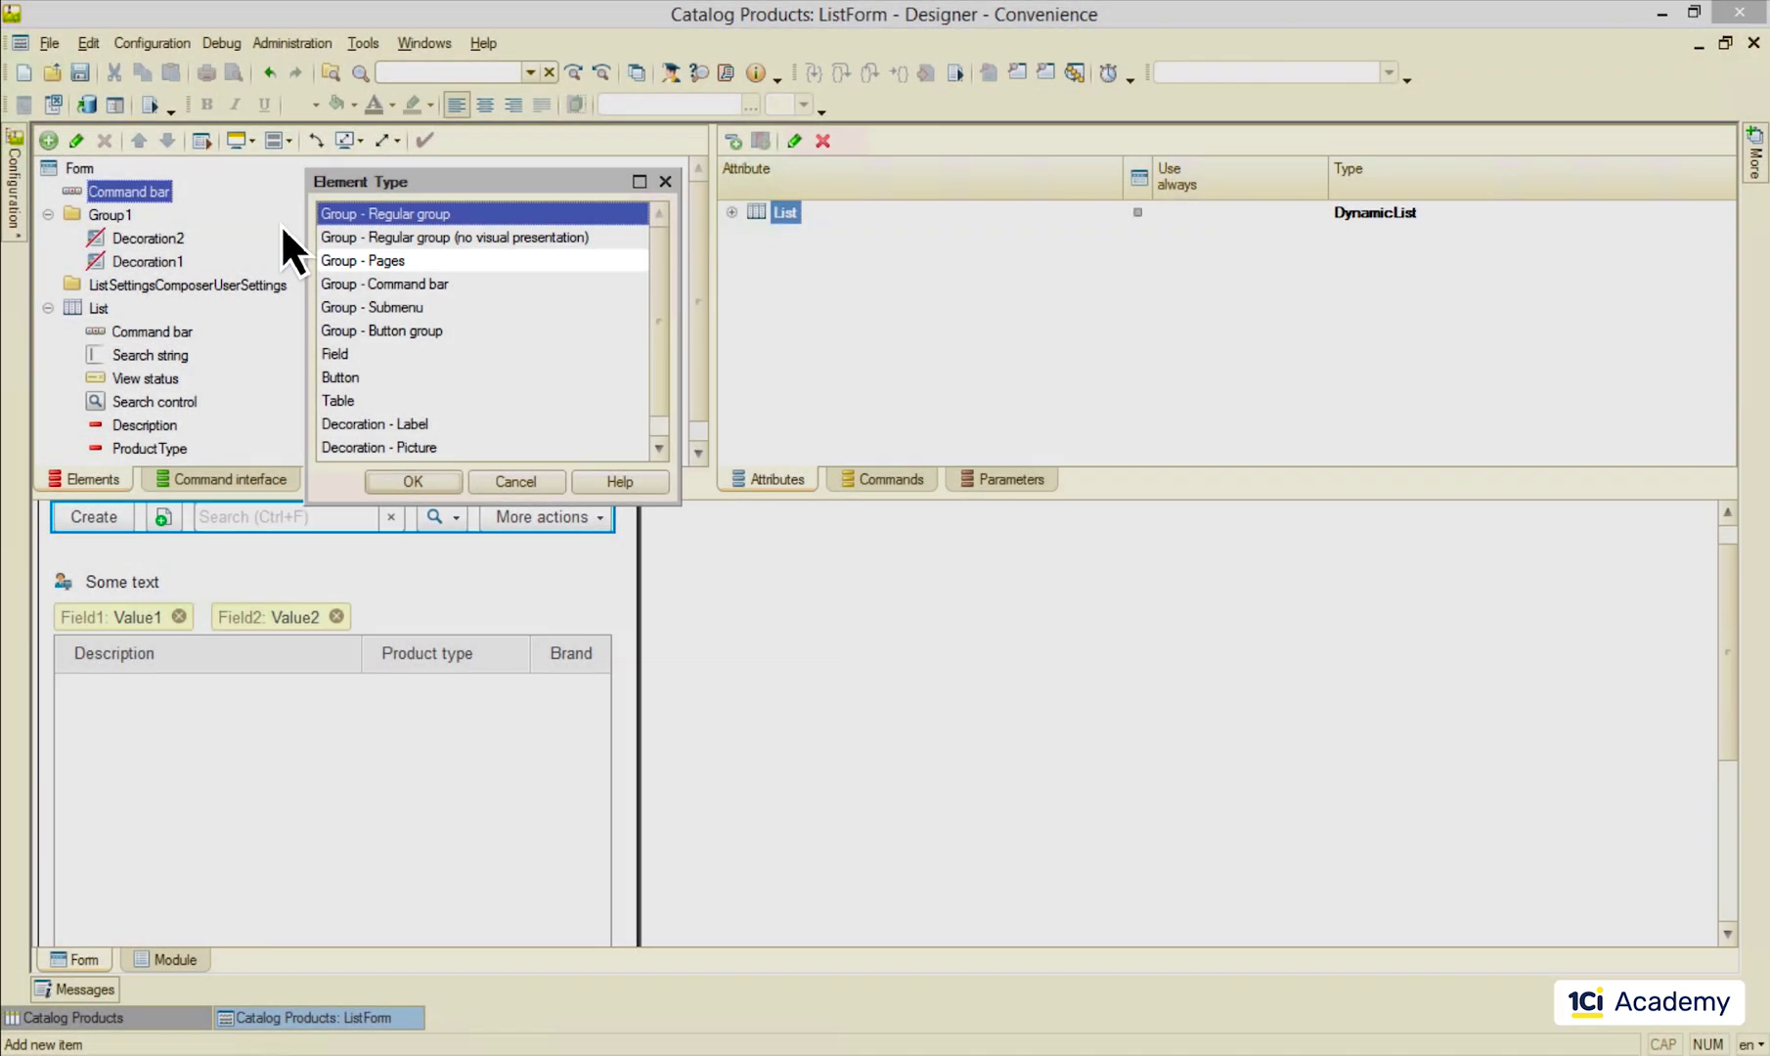
left_click(388, 262)
left_click(407, 482)
left_click(865, 133)
left_click(48, 141)
left_click(394, 285)
left_click(420, 483)
type("Main")
left_click(865, 133)
Add a second page named Other to the pages group.
left_click(115, 216)
left_click(48, 140)
left_click(377, 283)
left_click(412, 480)
type("Other")
left_click(865, 133)
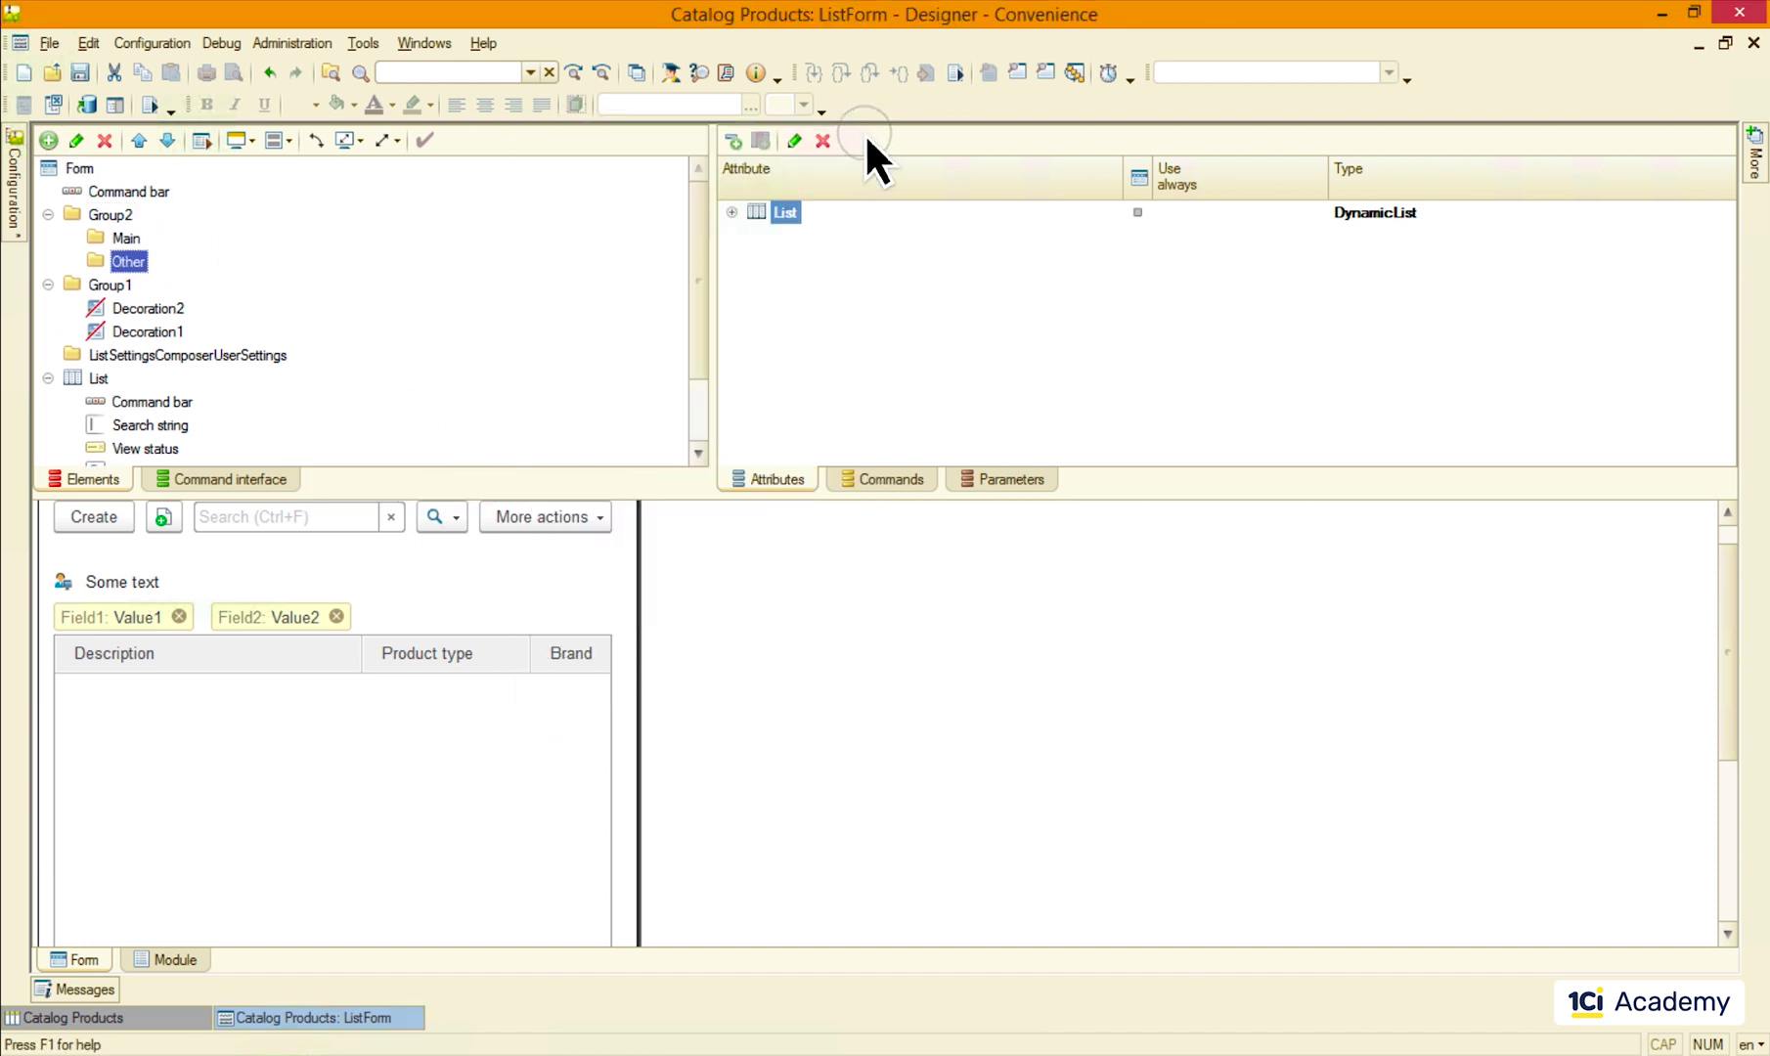
Move Group1 onto Other and the List onto Main, then preview both pages.
left_click(112, 285)
left_click_drag(112, 284, 117, 259)
left_click_drag(94, 330, 119, 235)
left_click(201, 140)
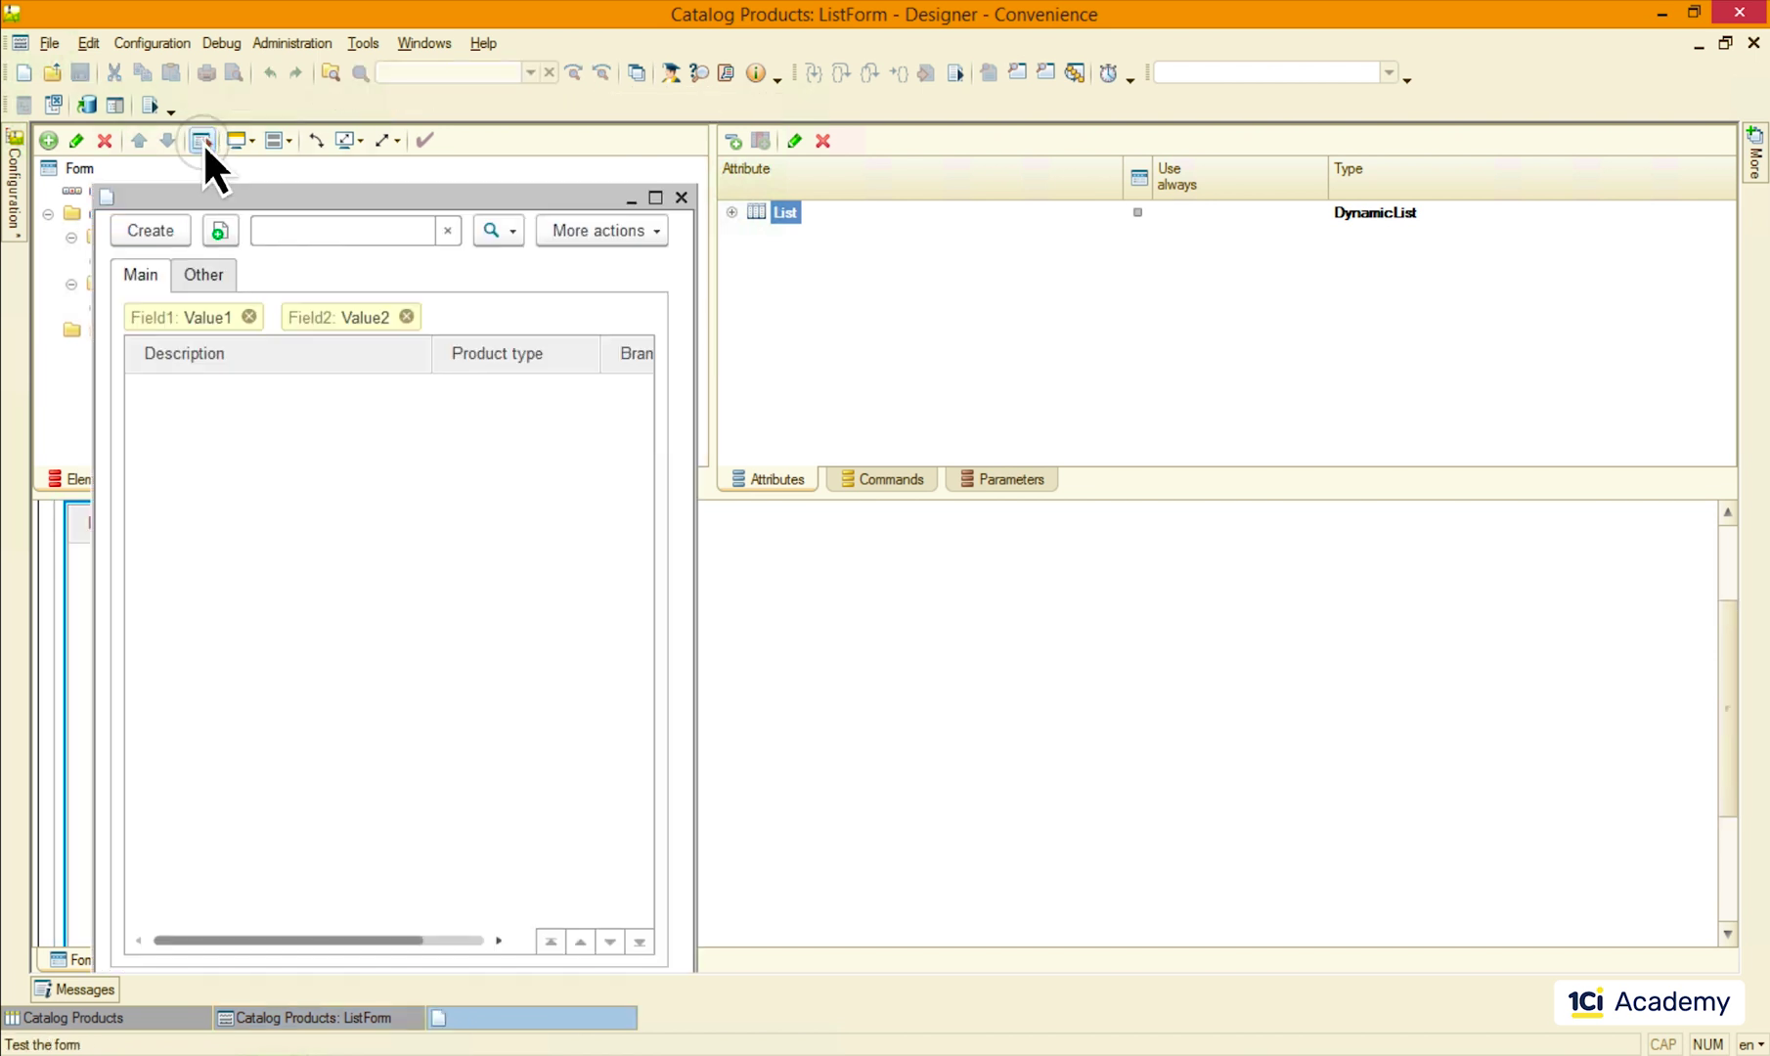
left_click(205, 277)
left_click(136, 277)
left_click(682, 196)
Add a new button to the form's command bar.
left_click(107, 190)
left_click(49, 140)
left_click(348, 377)
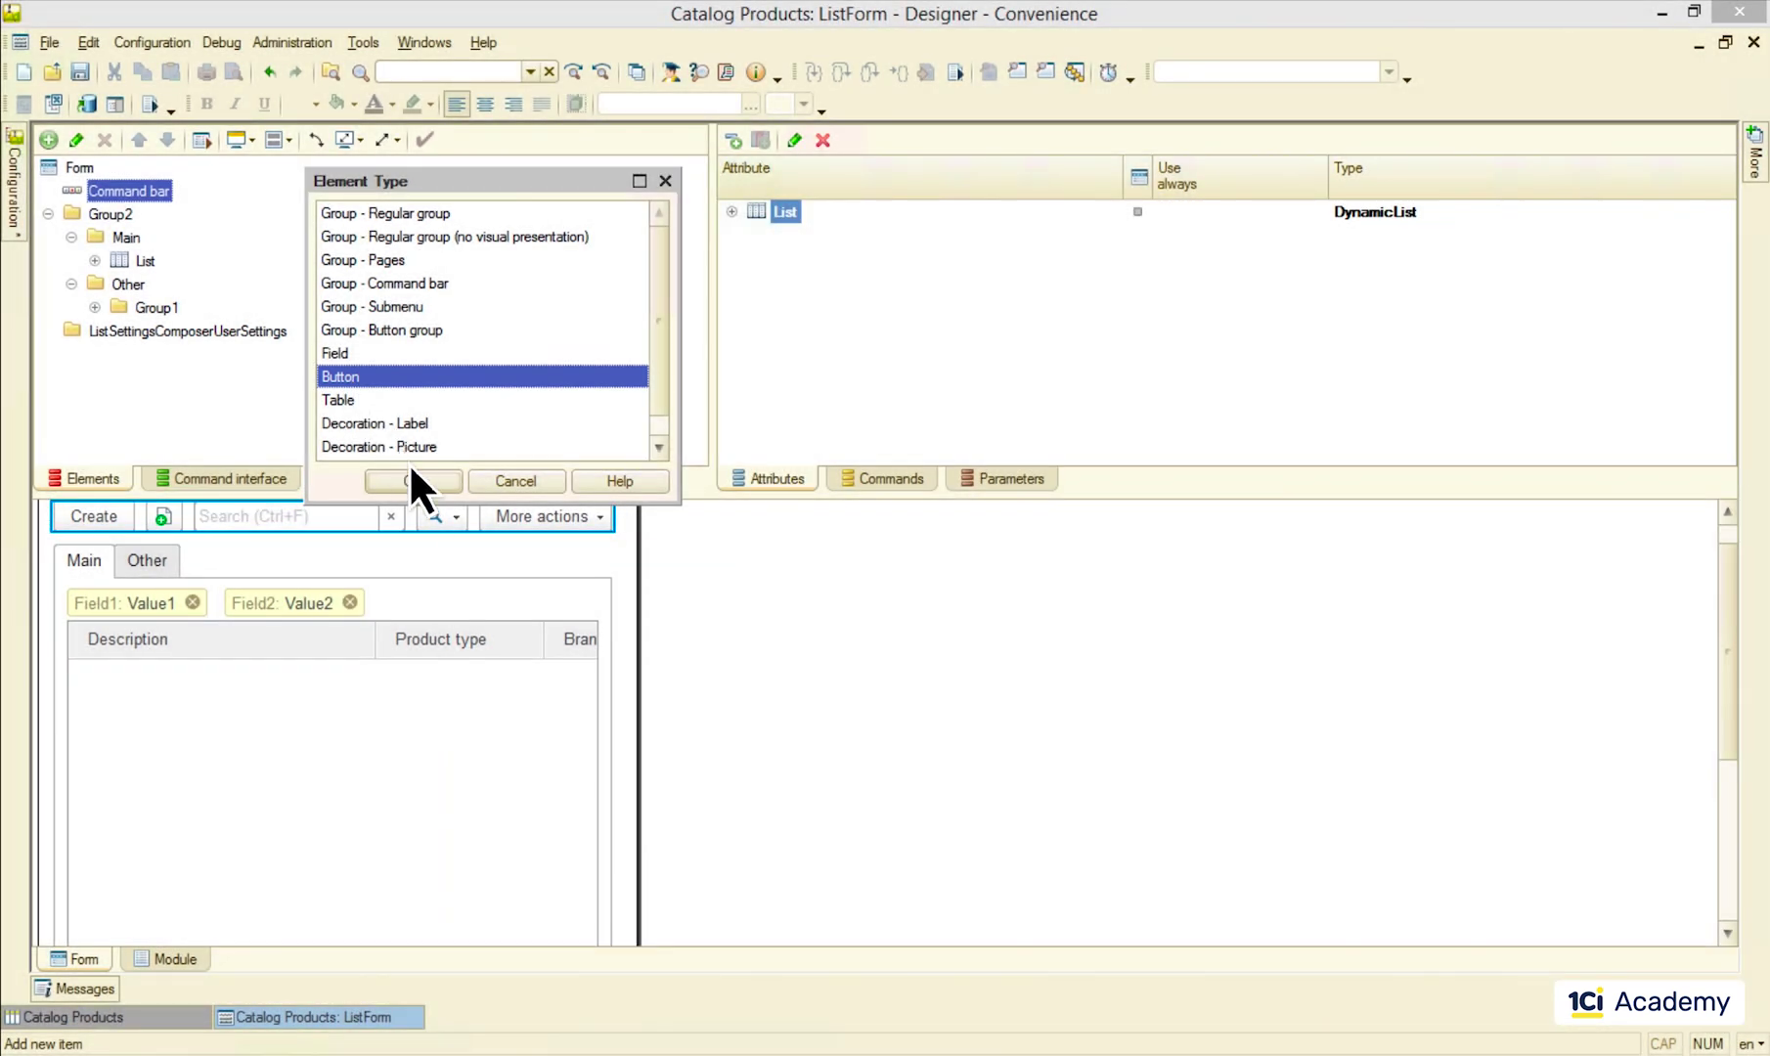
left_click(413, 479)
left_click(843, 331)
left_click(847, 329)
Browse the standard and global commands for the button, closing without choosing one.
left_click(703, 208)
left_click(463, 238)
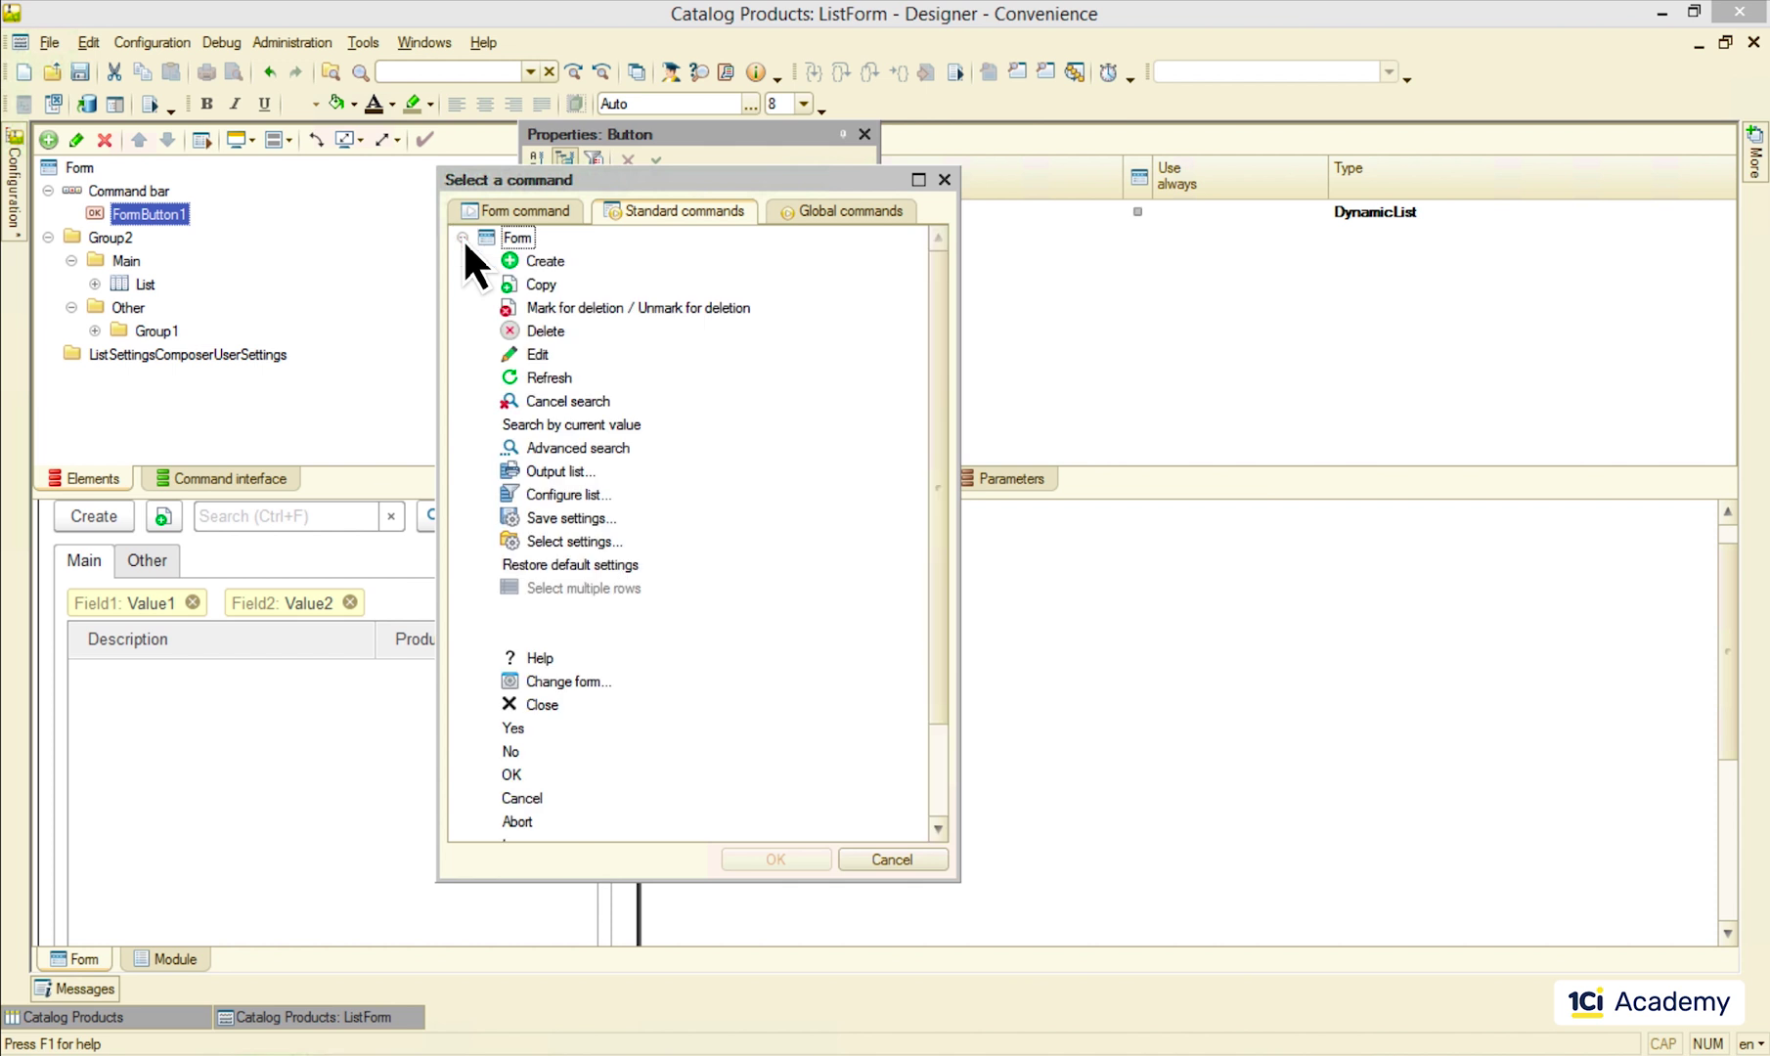
left_click(462, 238)
left_click(462, 261)
left_click(462, 262)
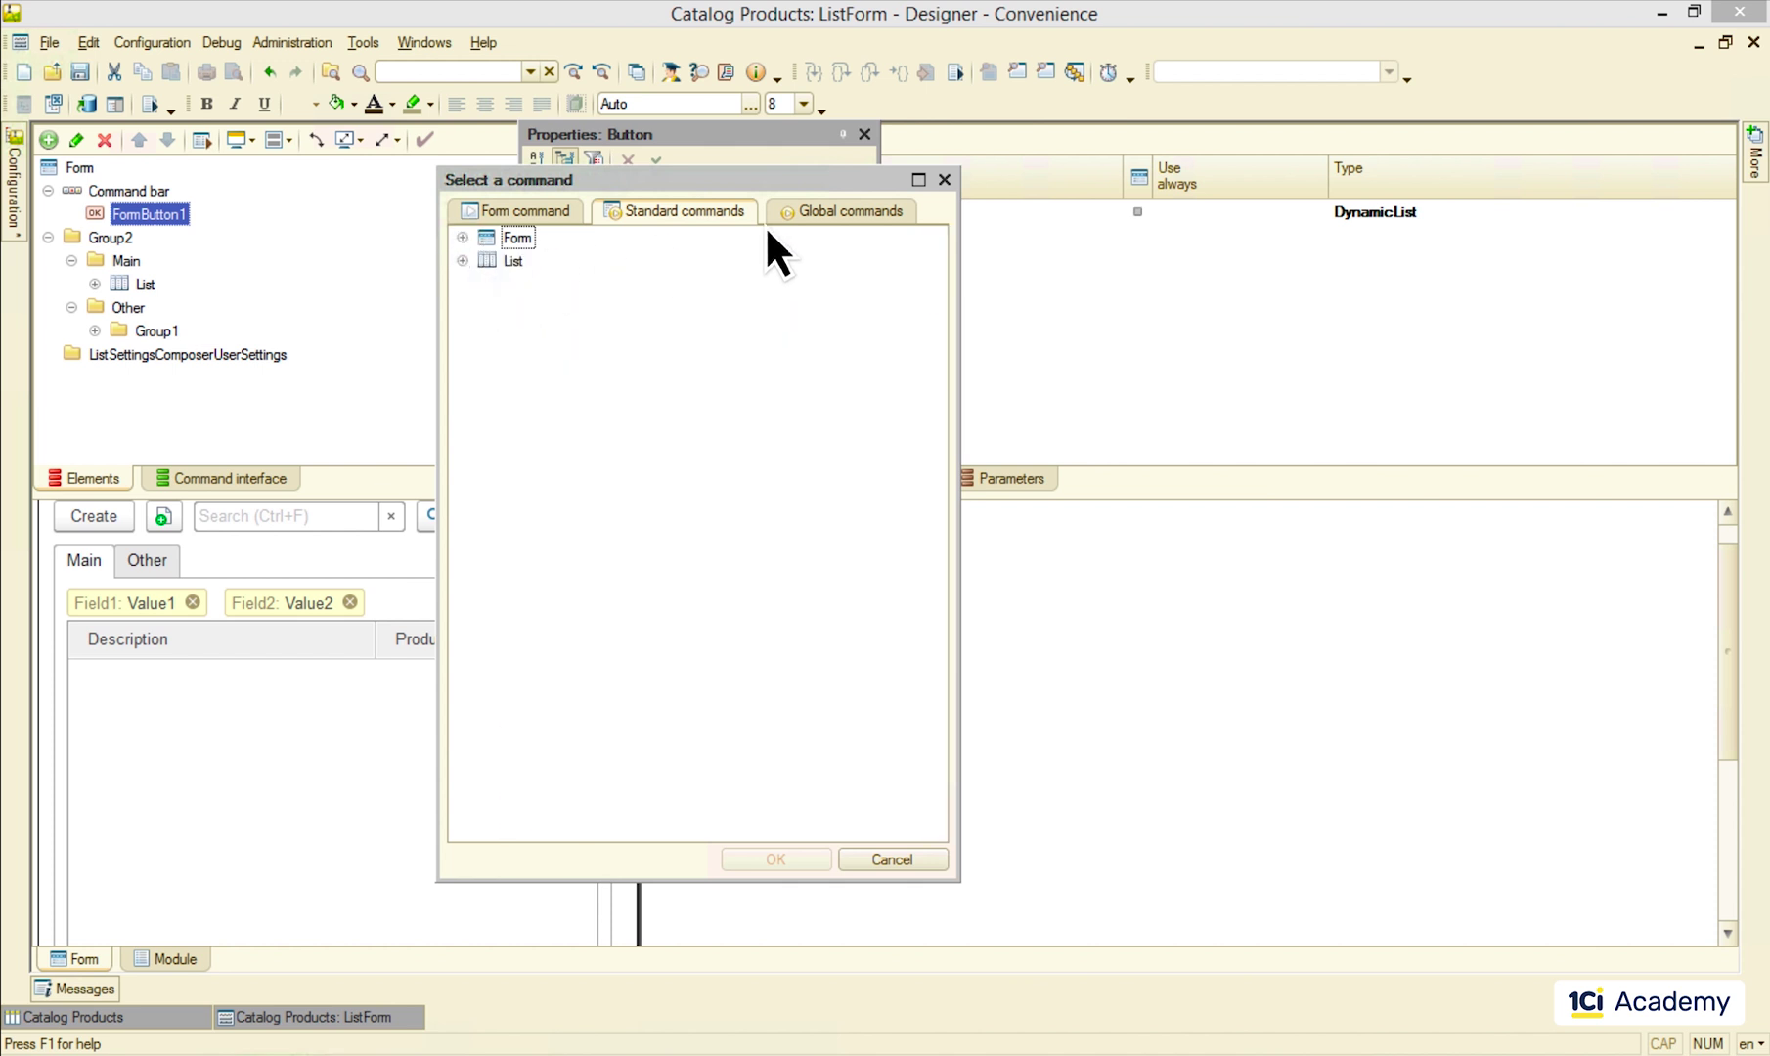
left_click(848, 212)
left_click(462, 261)
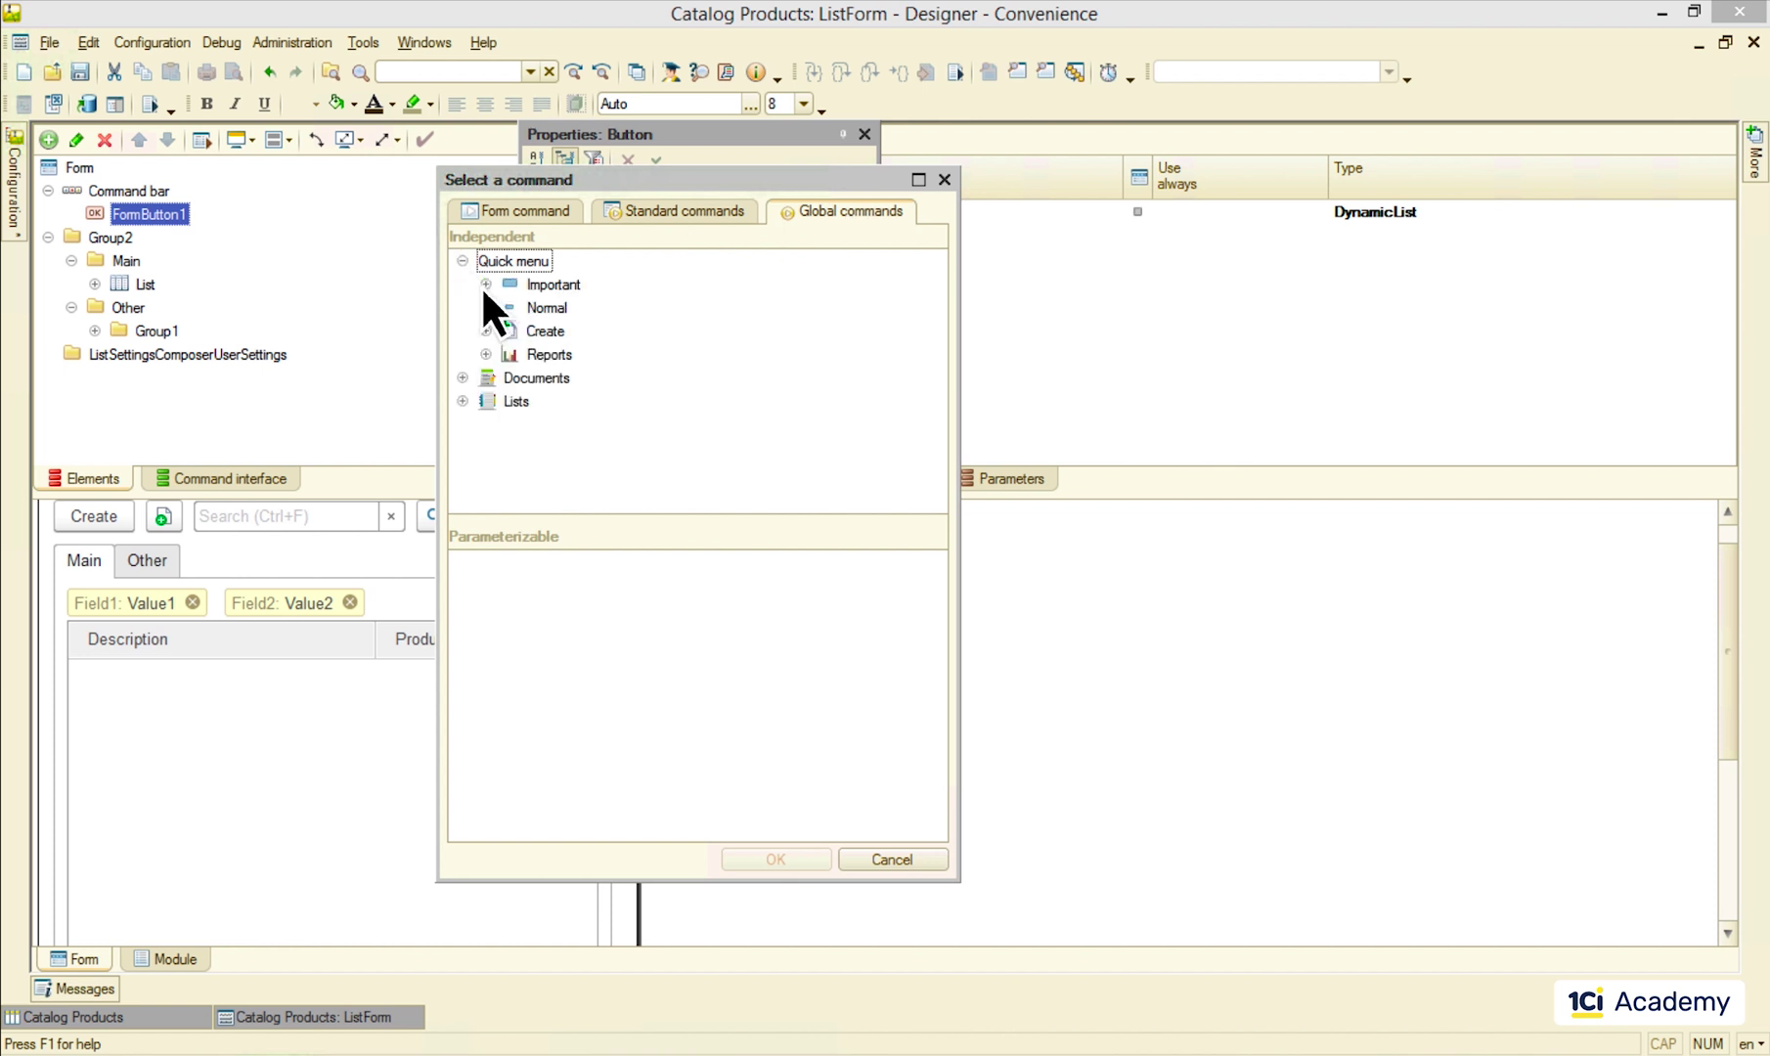
left_click(487, 285)
left_click(486, 332)
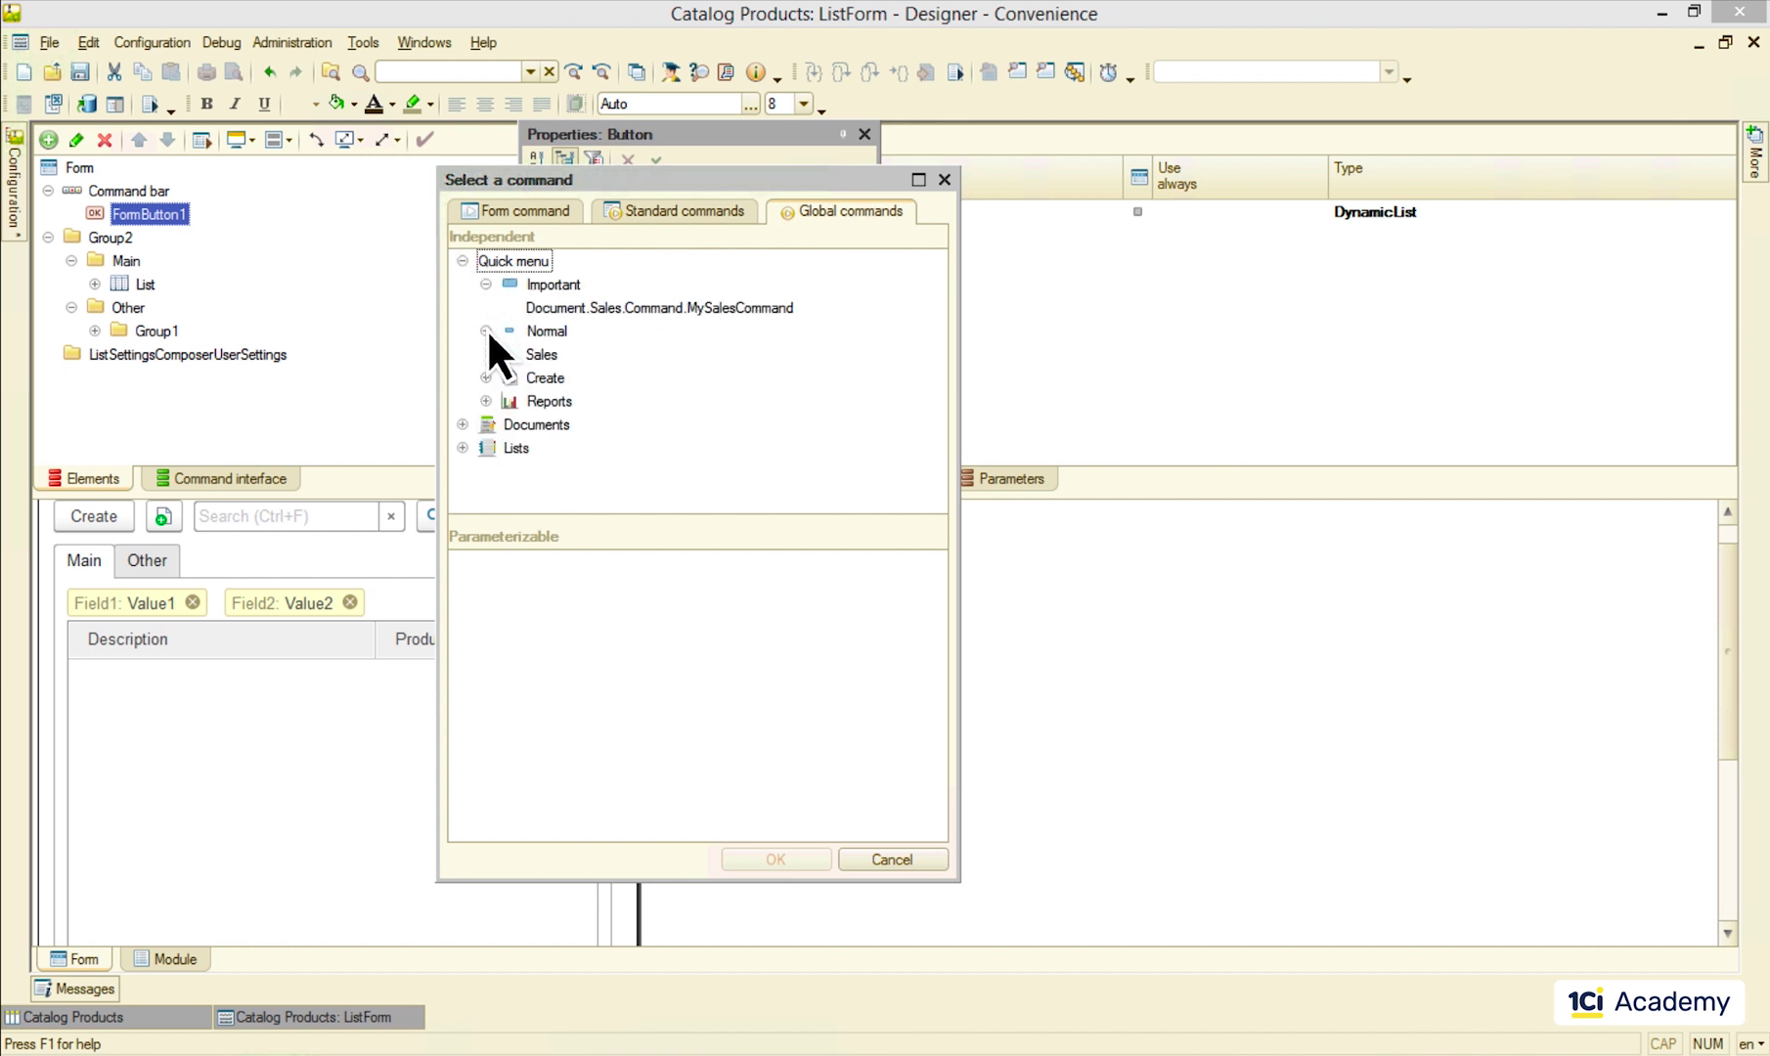
left_click(945, 180)
left_click(864, 138)
Create a form command MyCommand with a client-side action handler.
left_click(875, 481)
left_click(733, 144)
type("MyCommand")
key("Return")
left_click(865, 310)
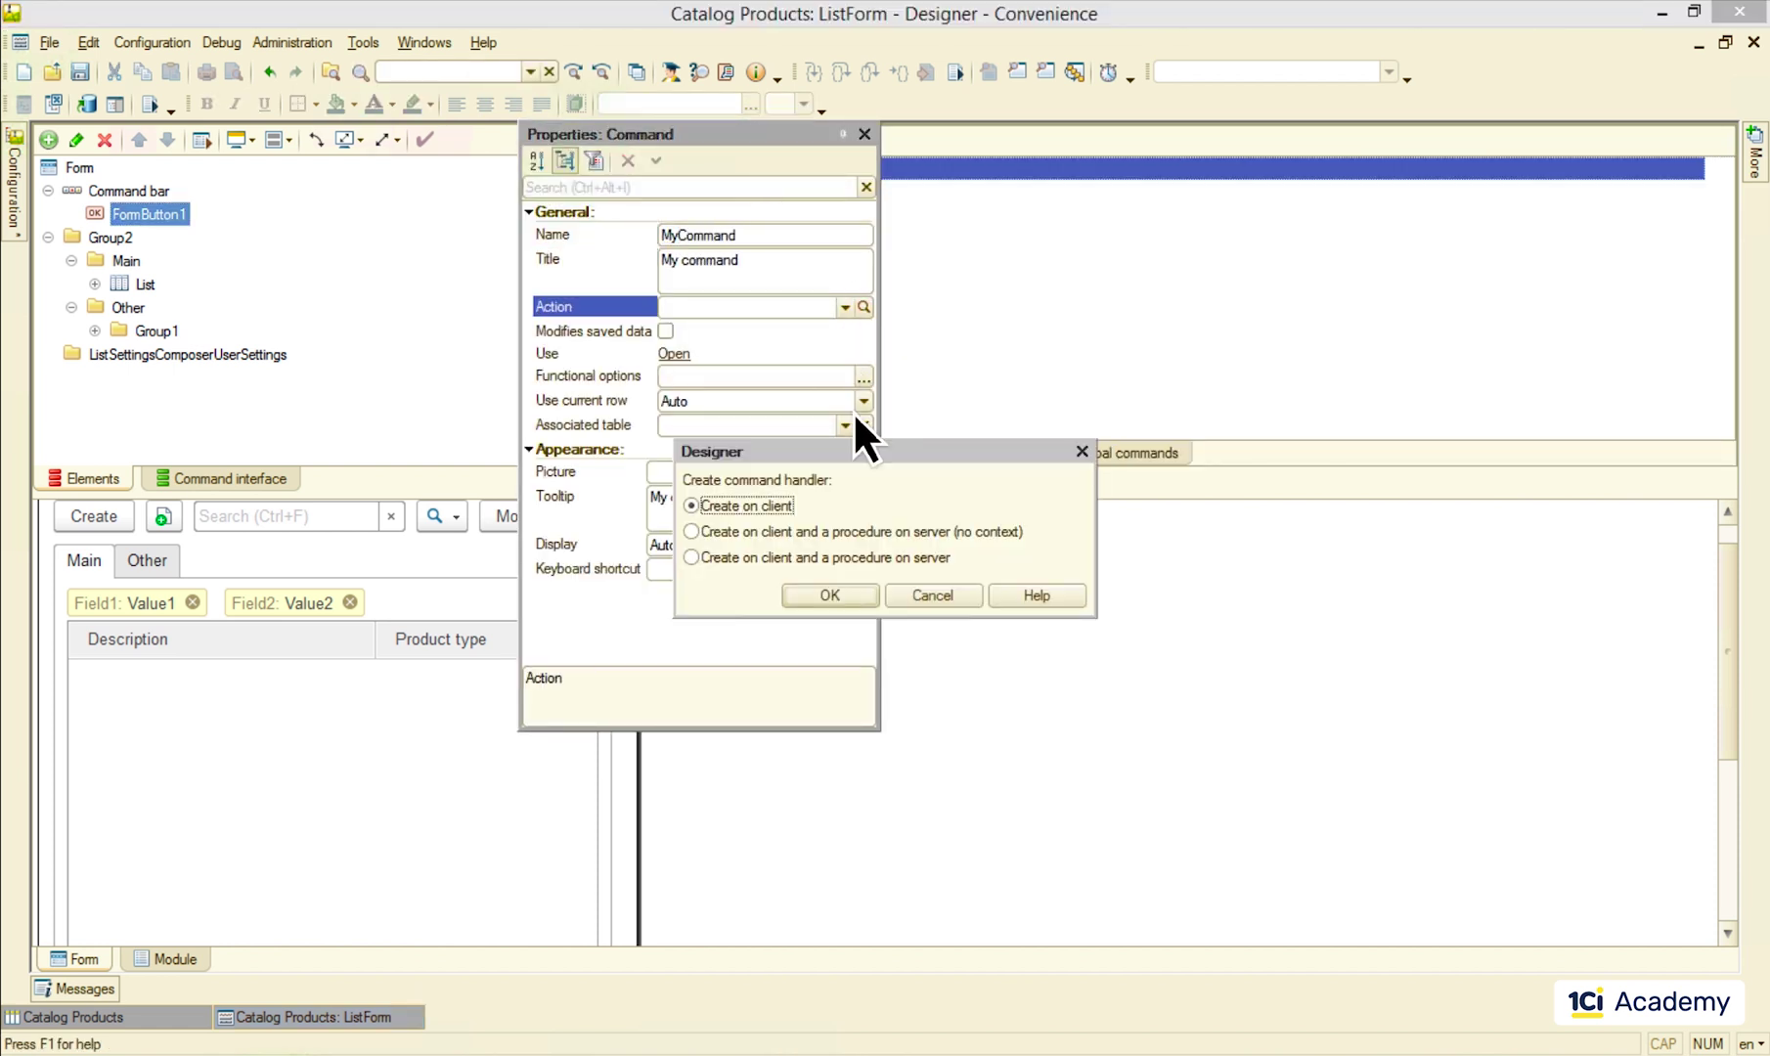
left_click(831, 595)
left_click(77, 960)
Set FormButton1's command to MyCommand.
left_click(147, 214)
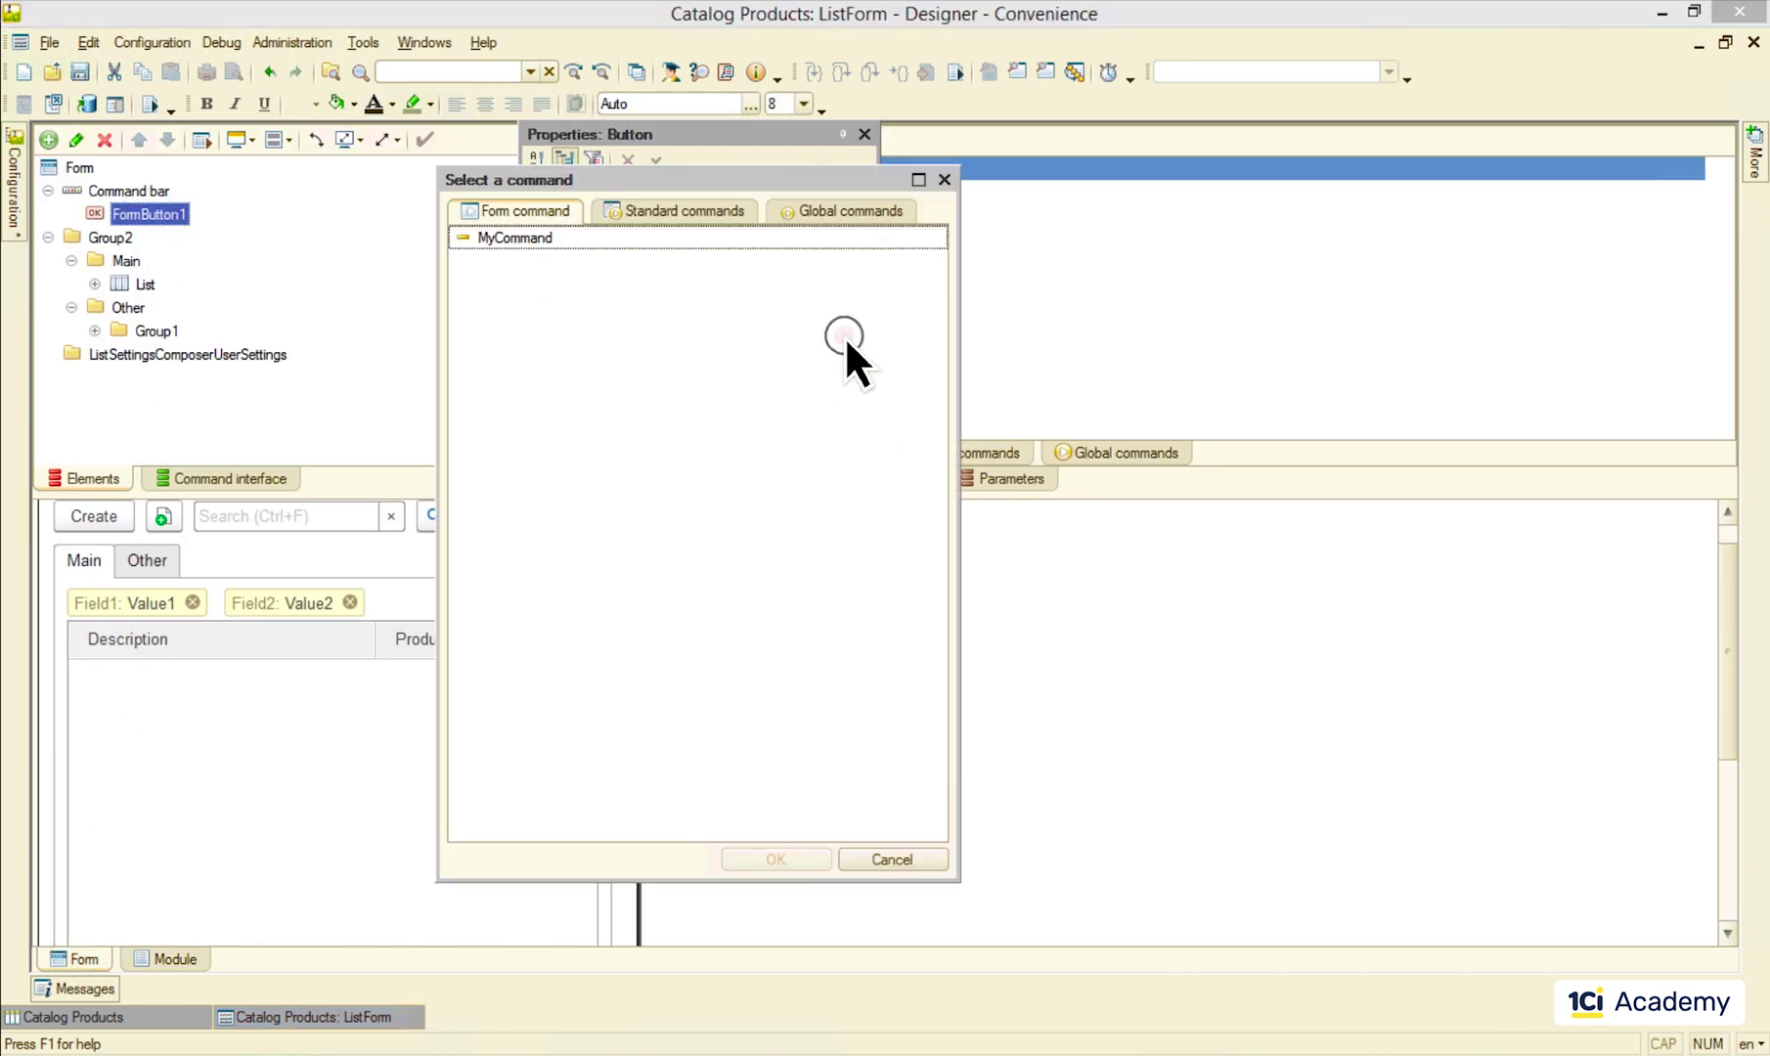
left_click(541, 238)
left_click(777, 859)
left_click(865, 134)
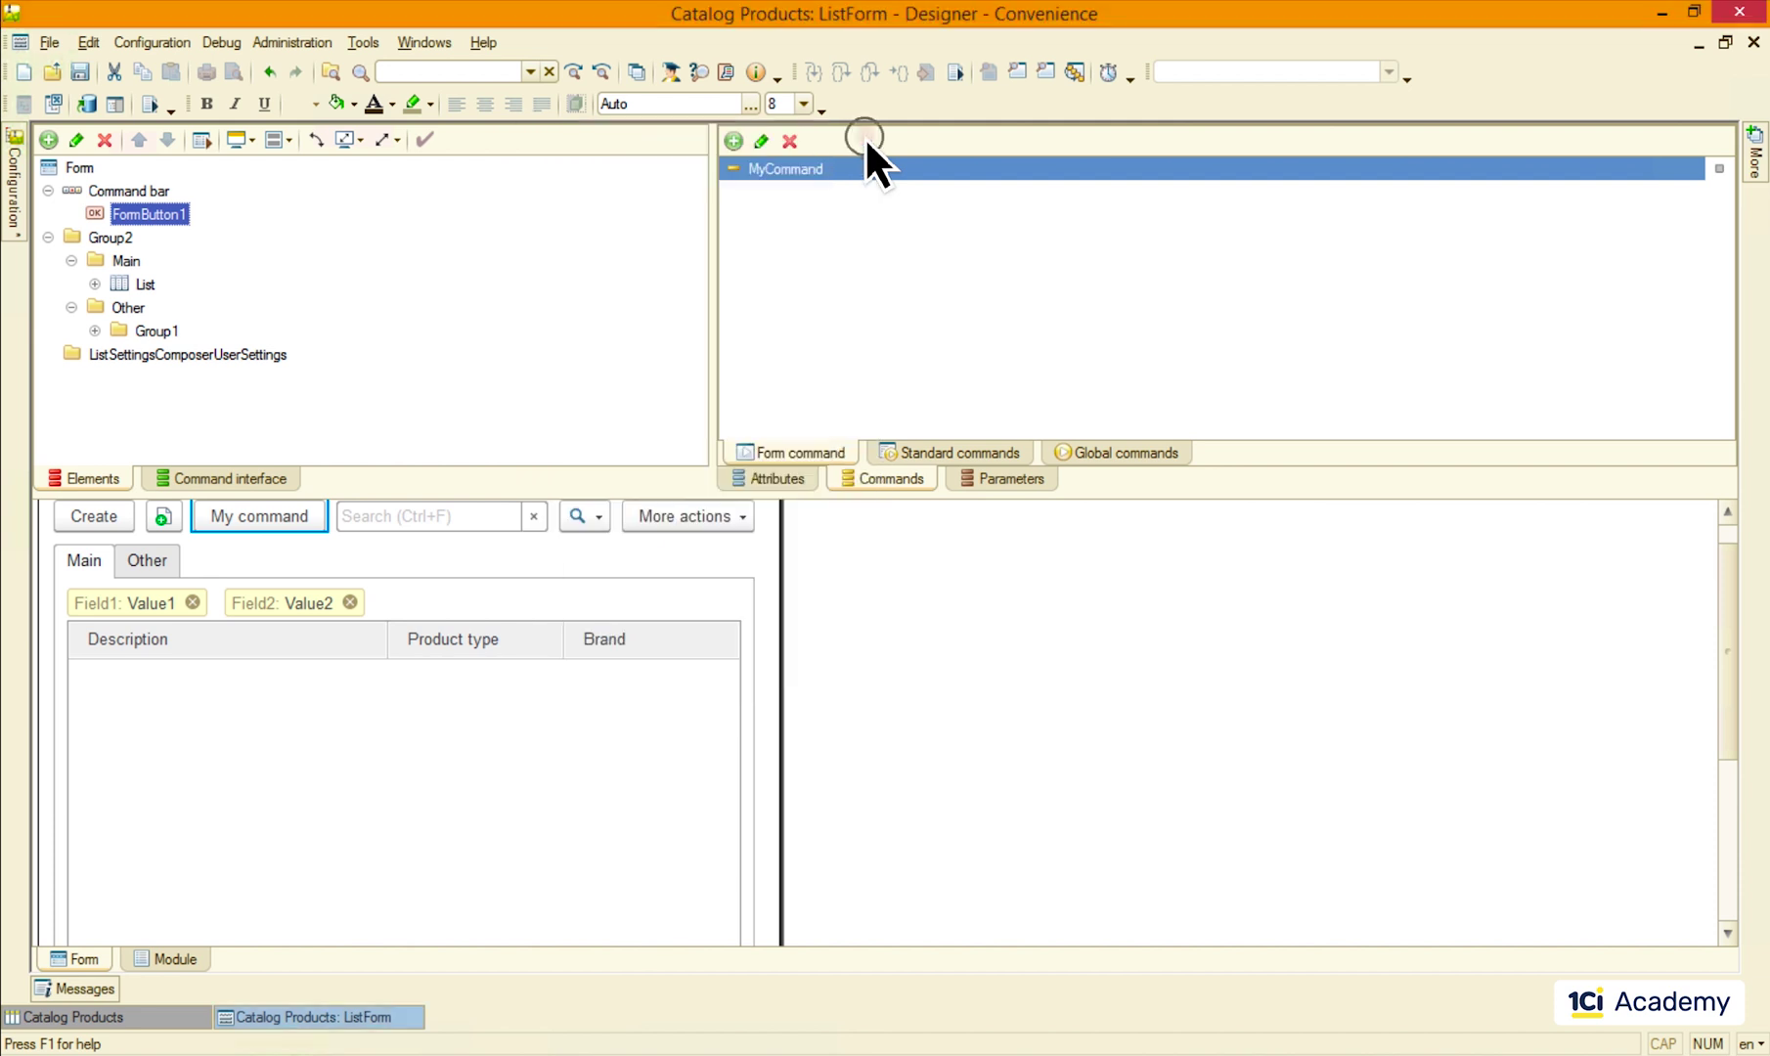
Start adding a command bar group to the form, cancel it, and select the command bar.
left_click(79, 168)
left_click(49, 140)
left_click(390, 283)
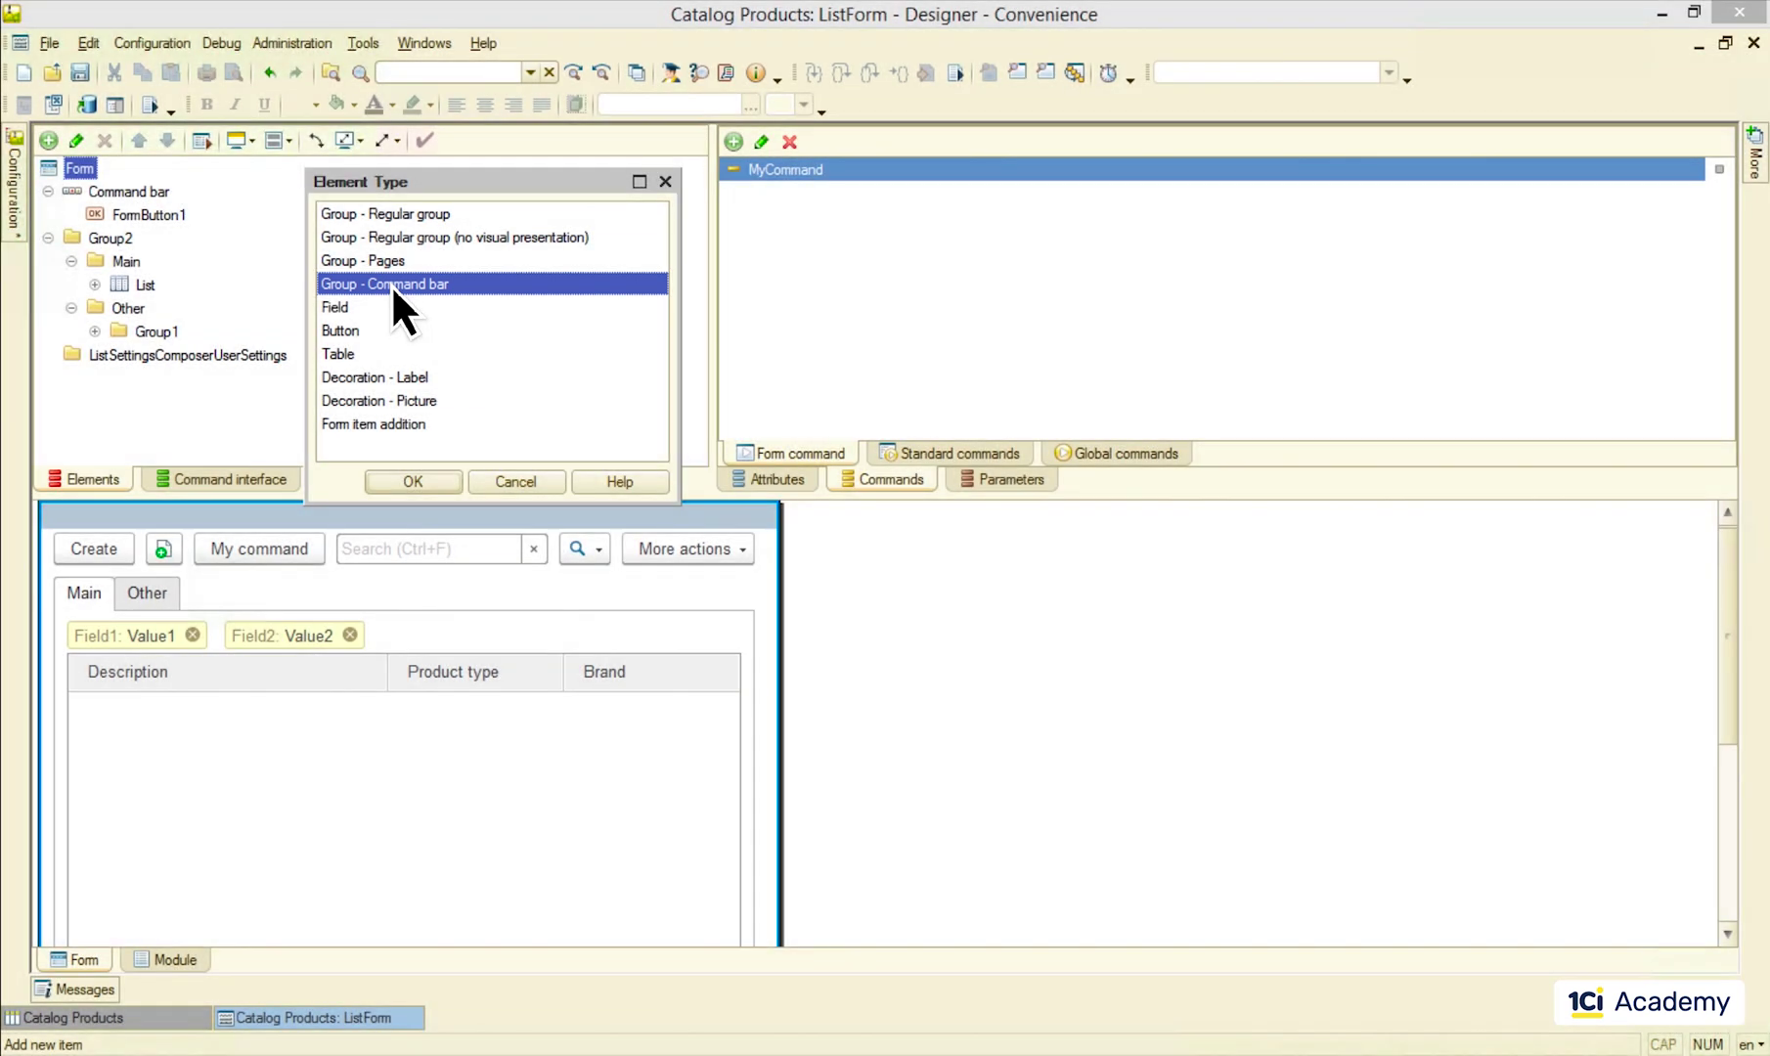
left_click(517, 481)
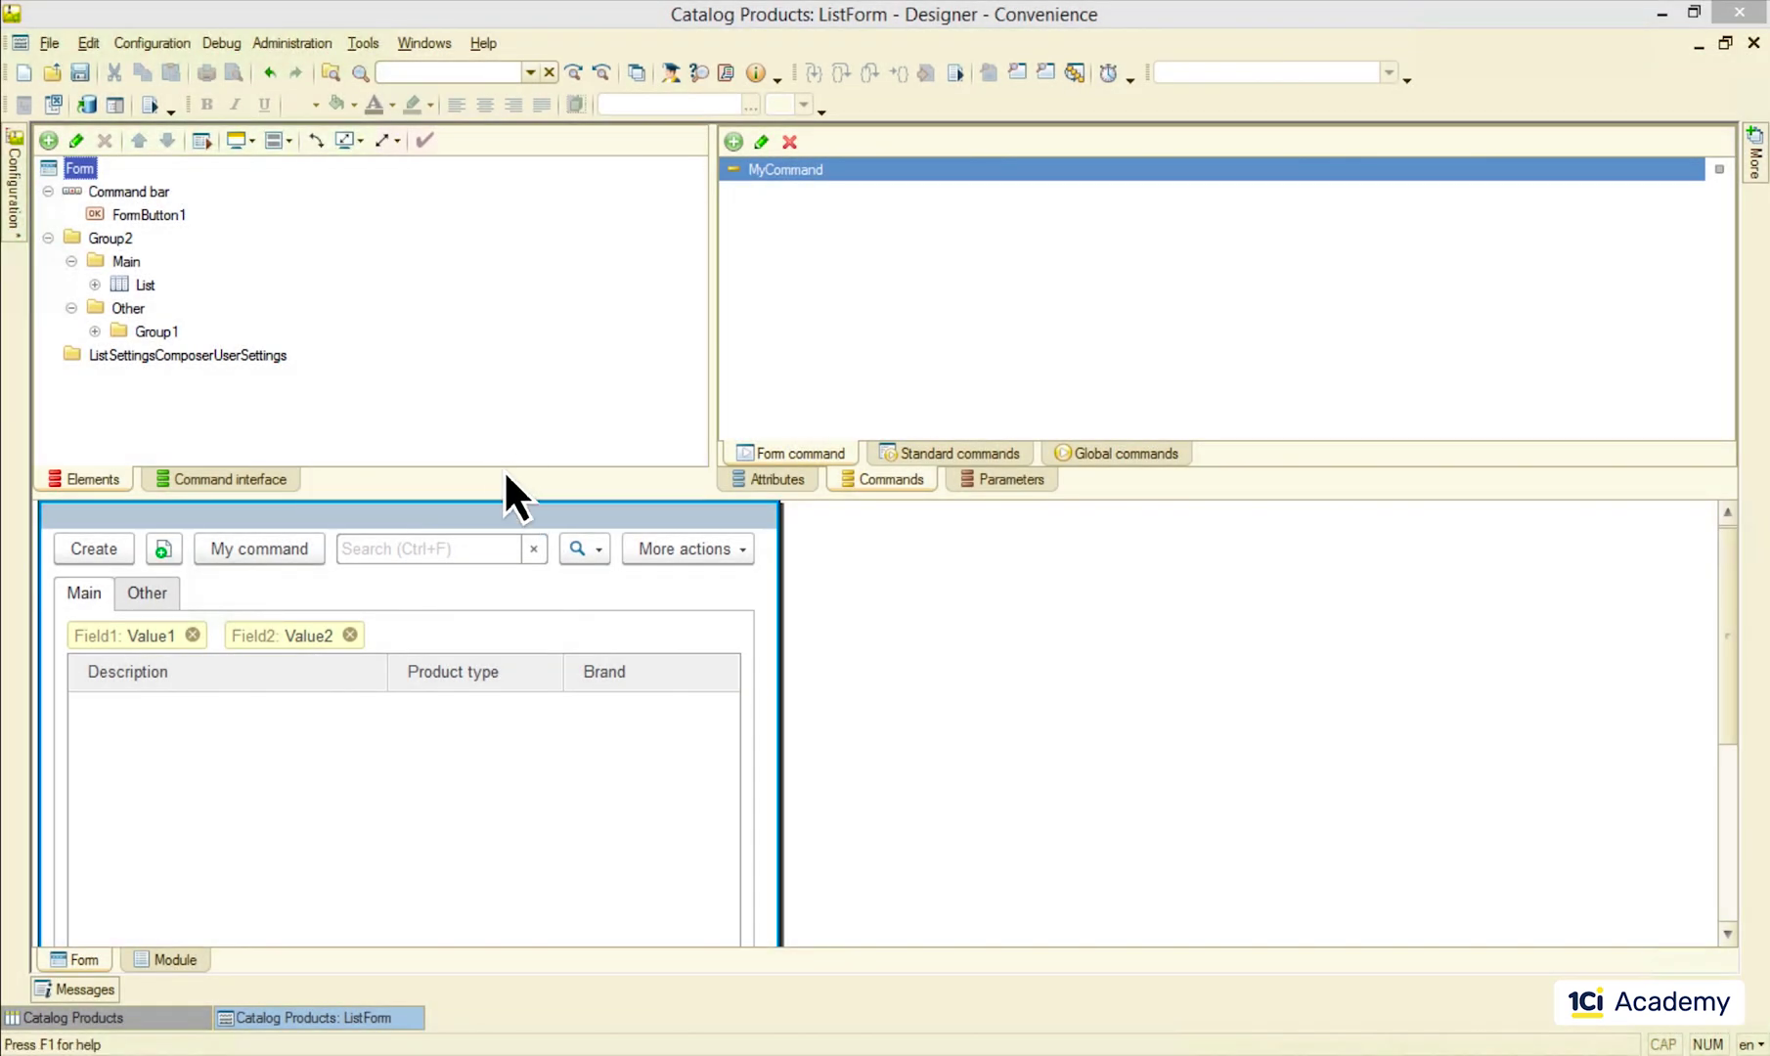
left_click(129, 192)
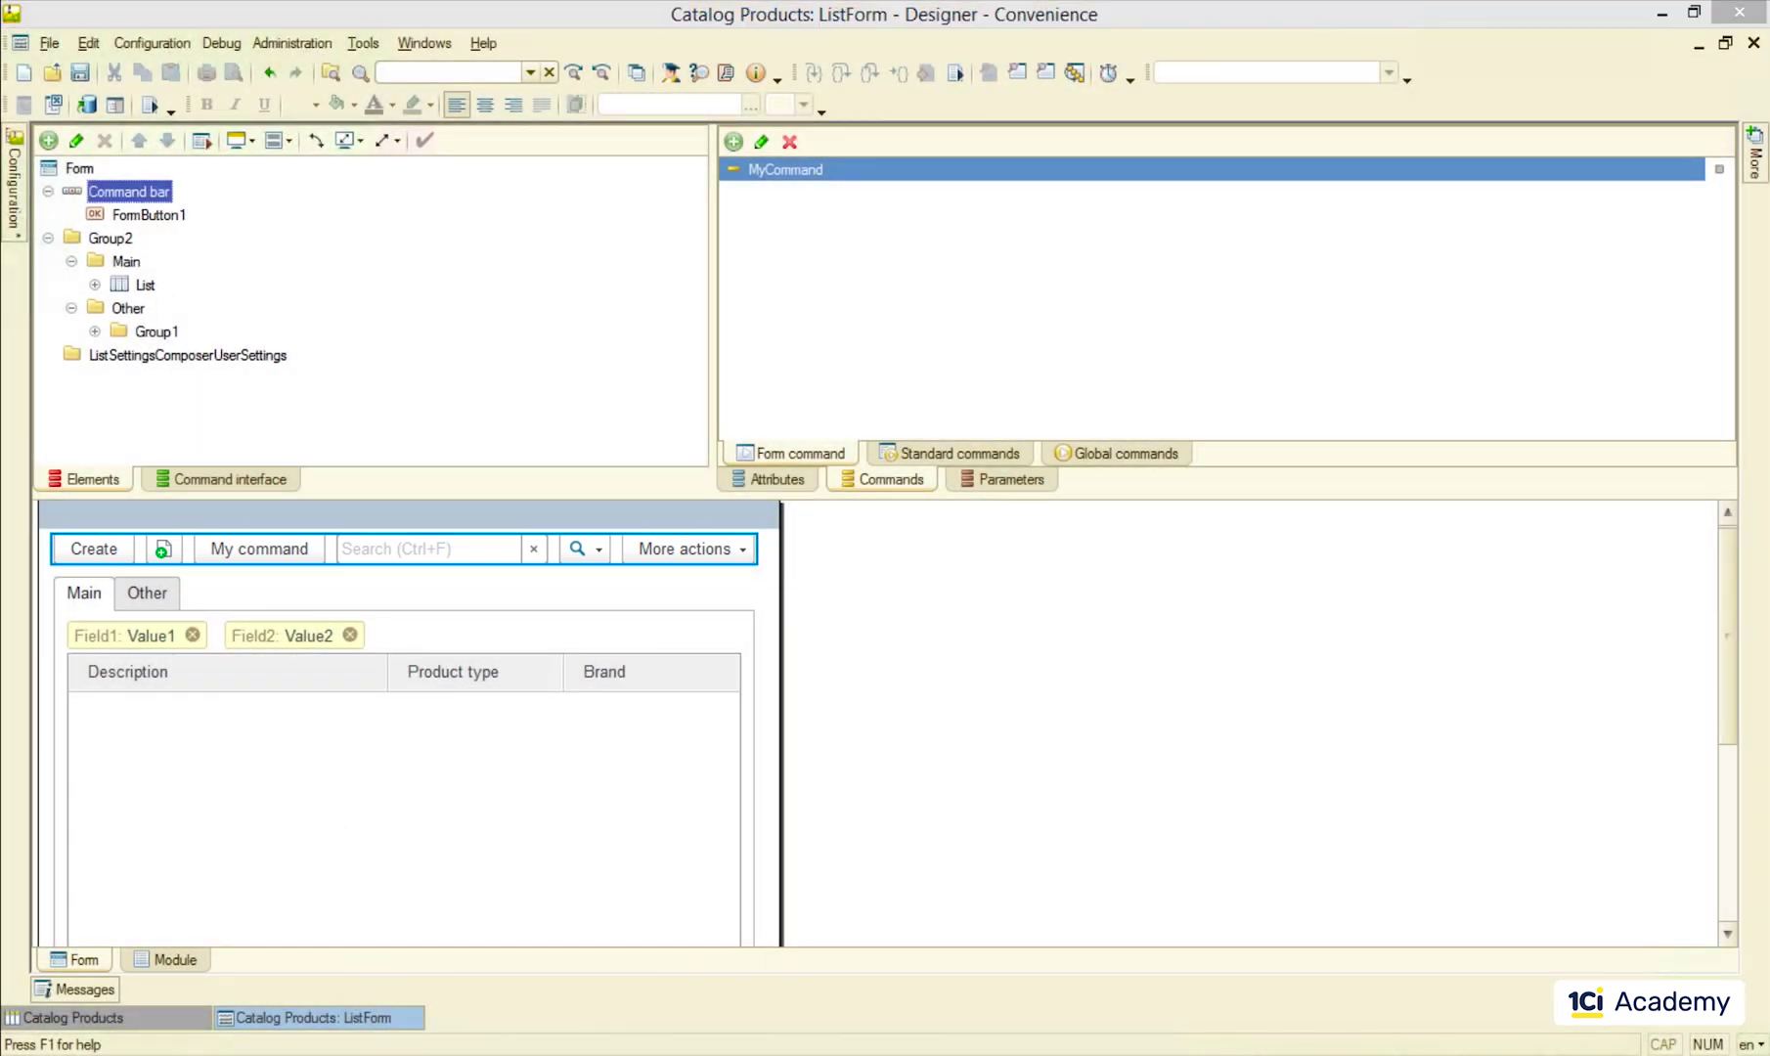
Bring the running Convenience client's Products list window to the front.
mouse_move(424, 1055)
left_click(544, 959)
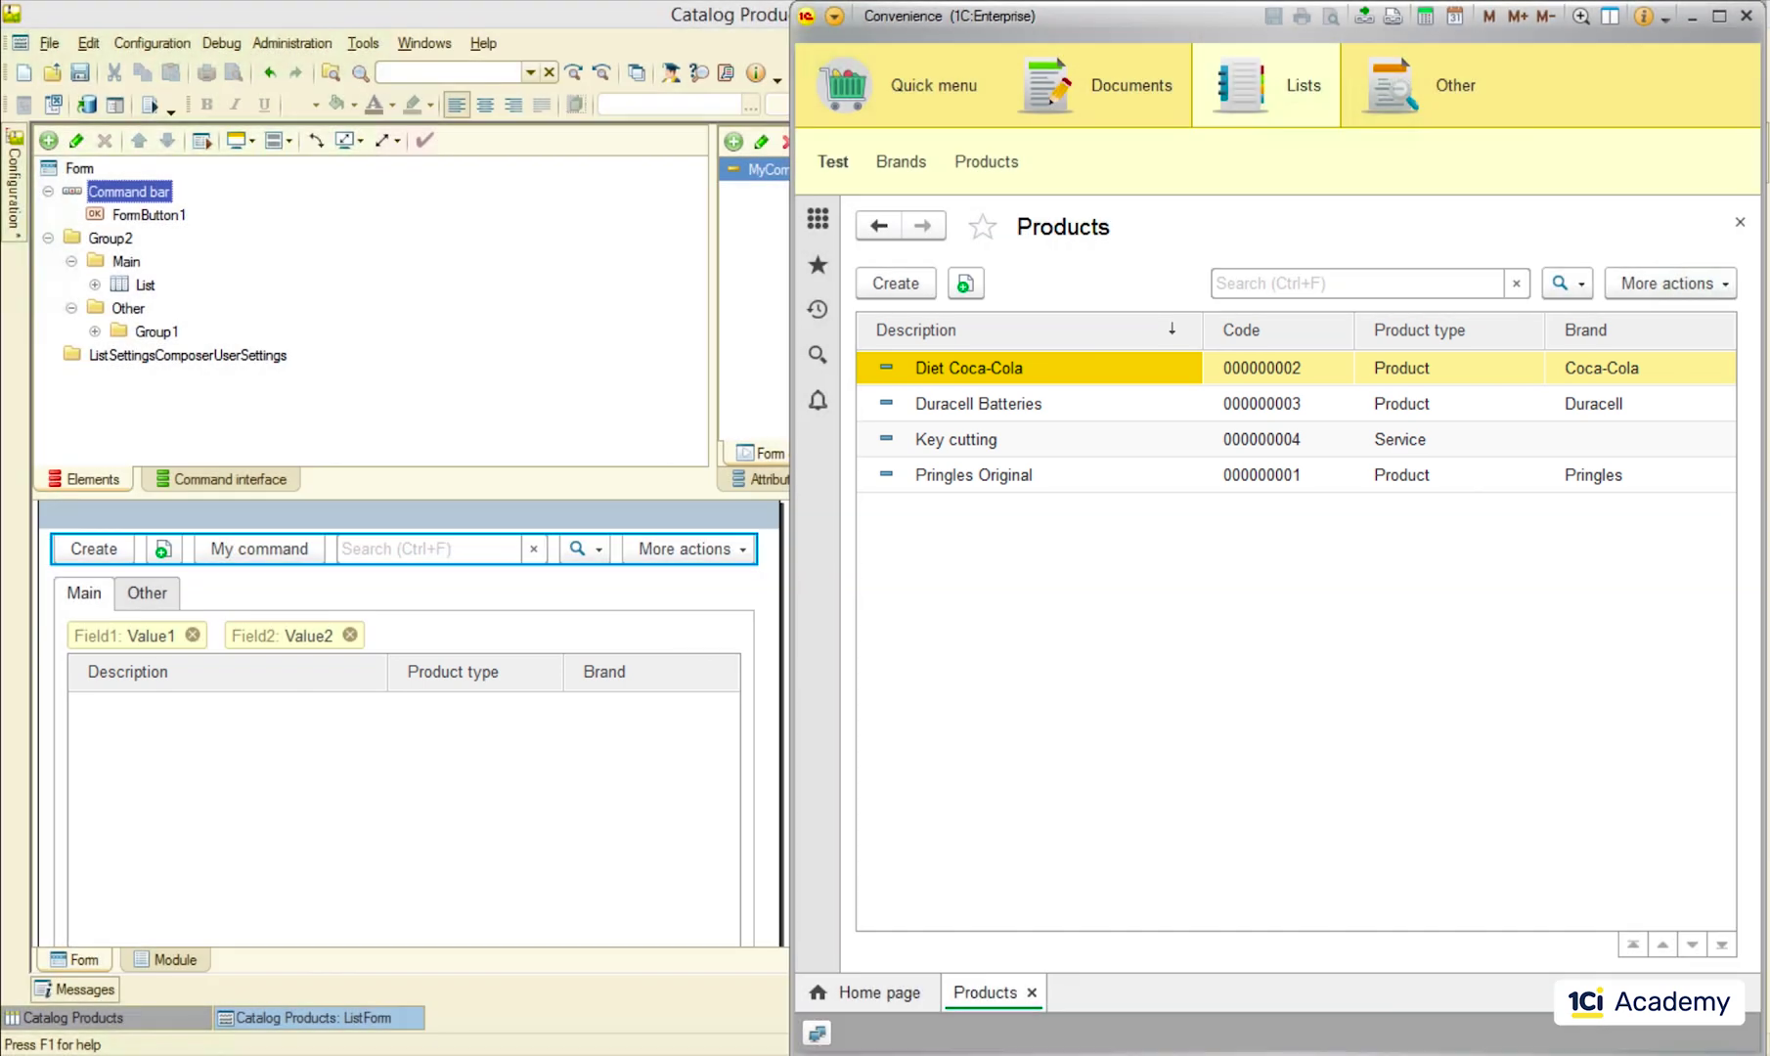
Open the list table's properties and look at the Table element type without adding it.
right_click(515, 802)
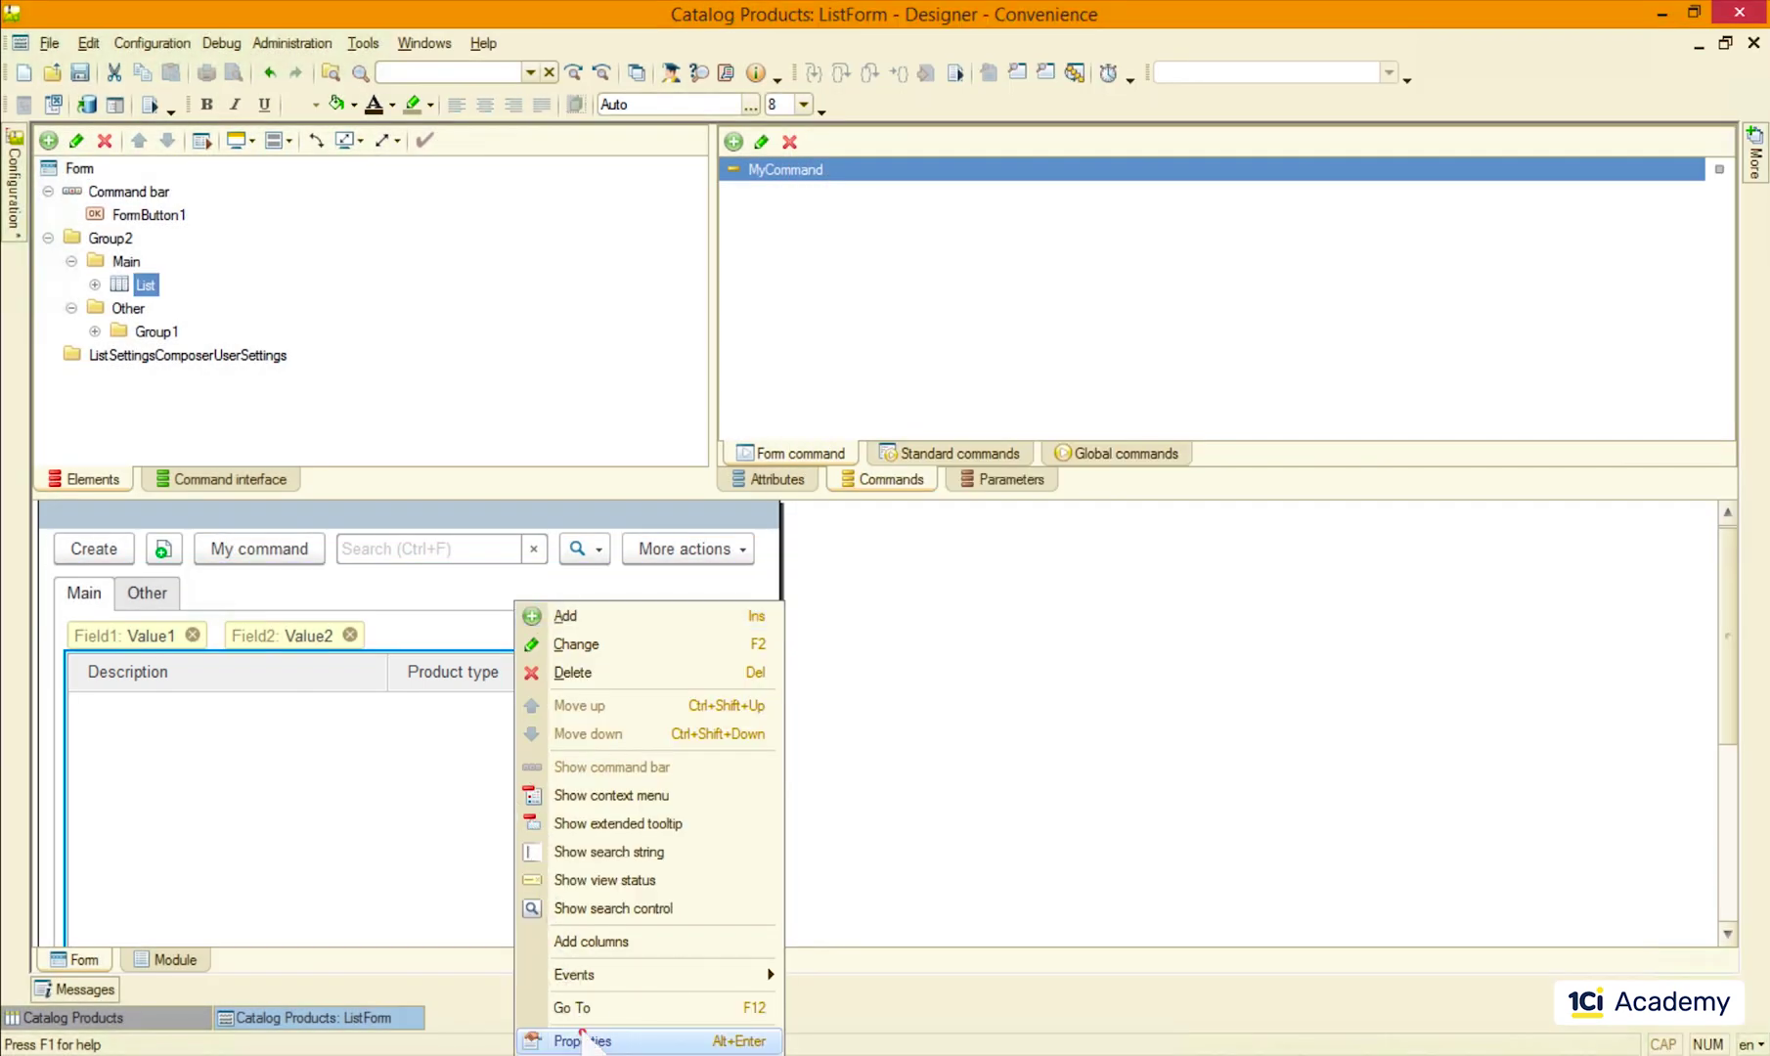
left_click(582, 1039)
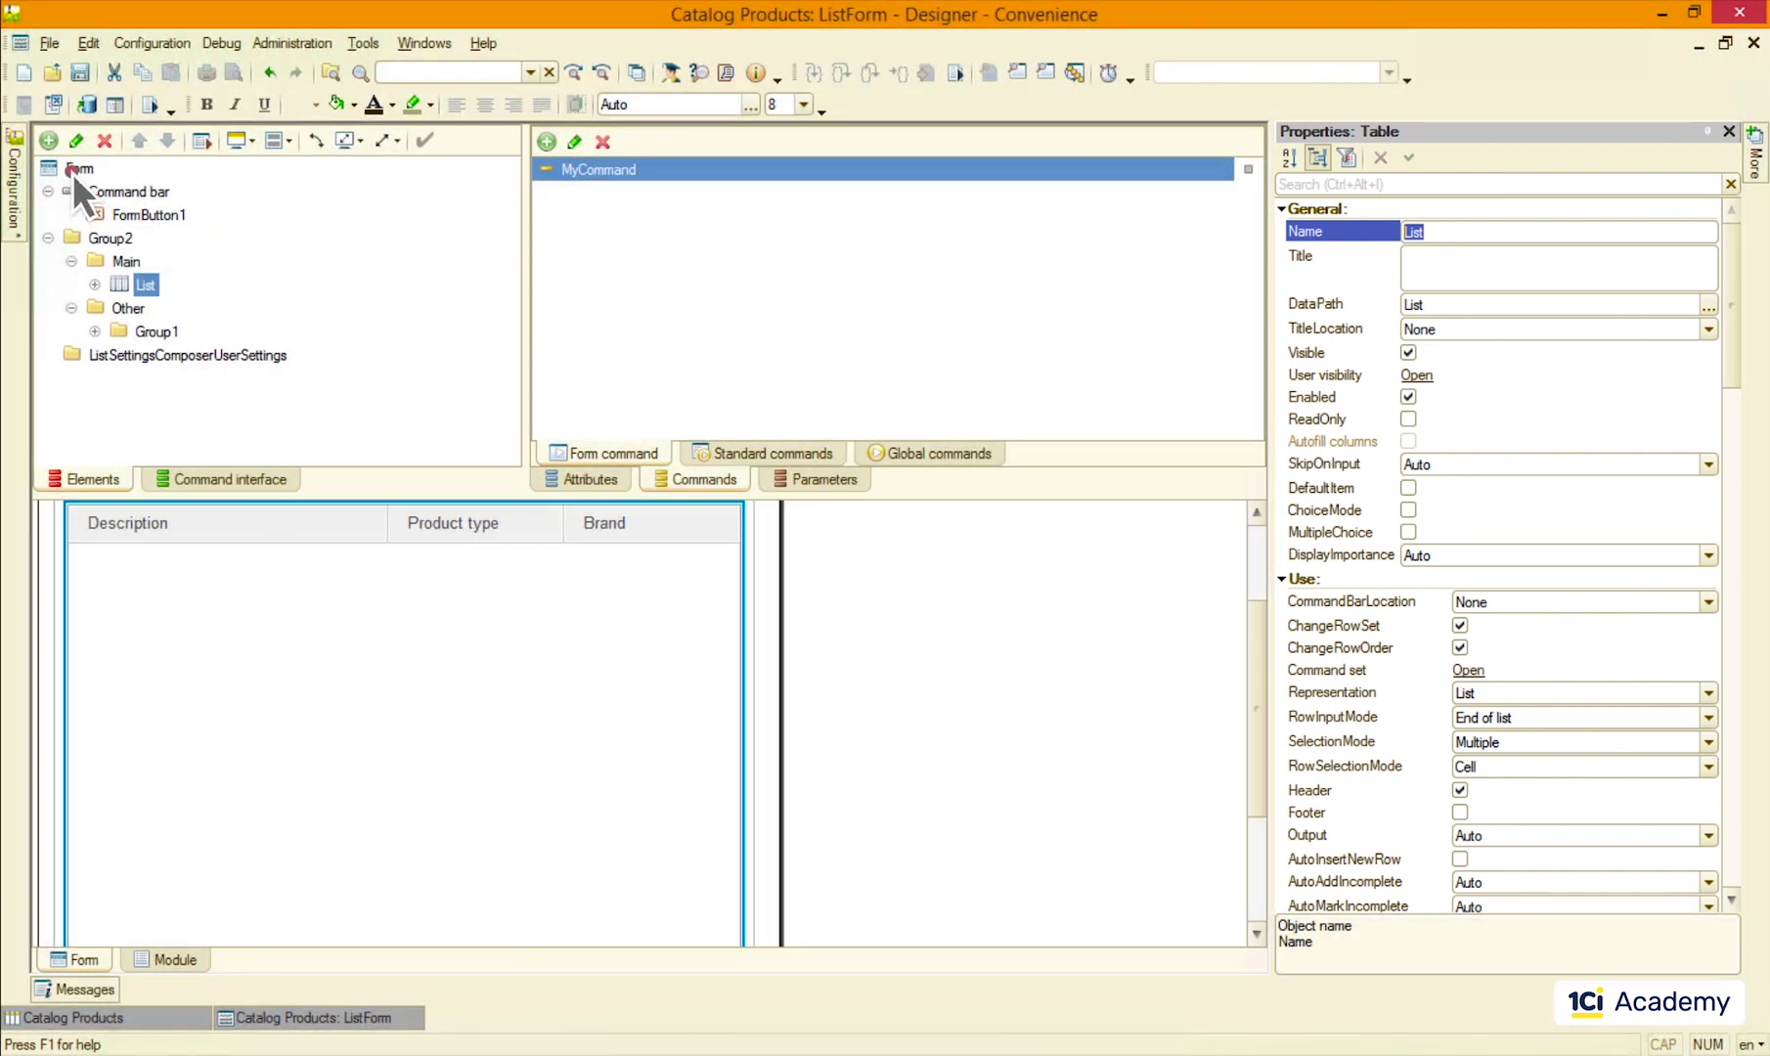
left_click(74, 169)
left_click(49, 142)
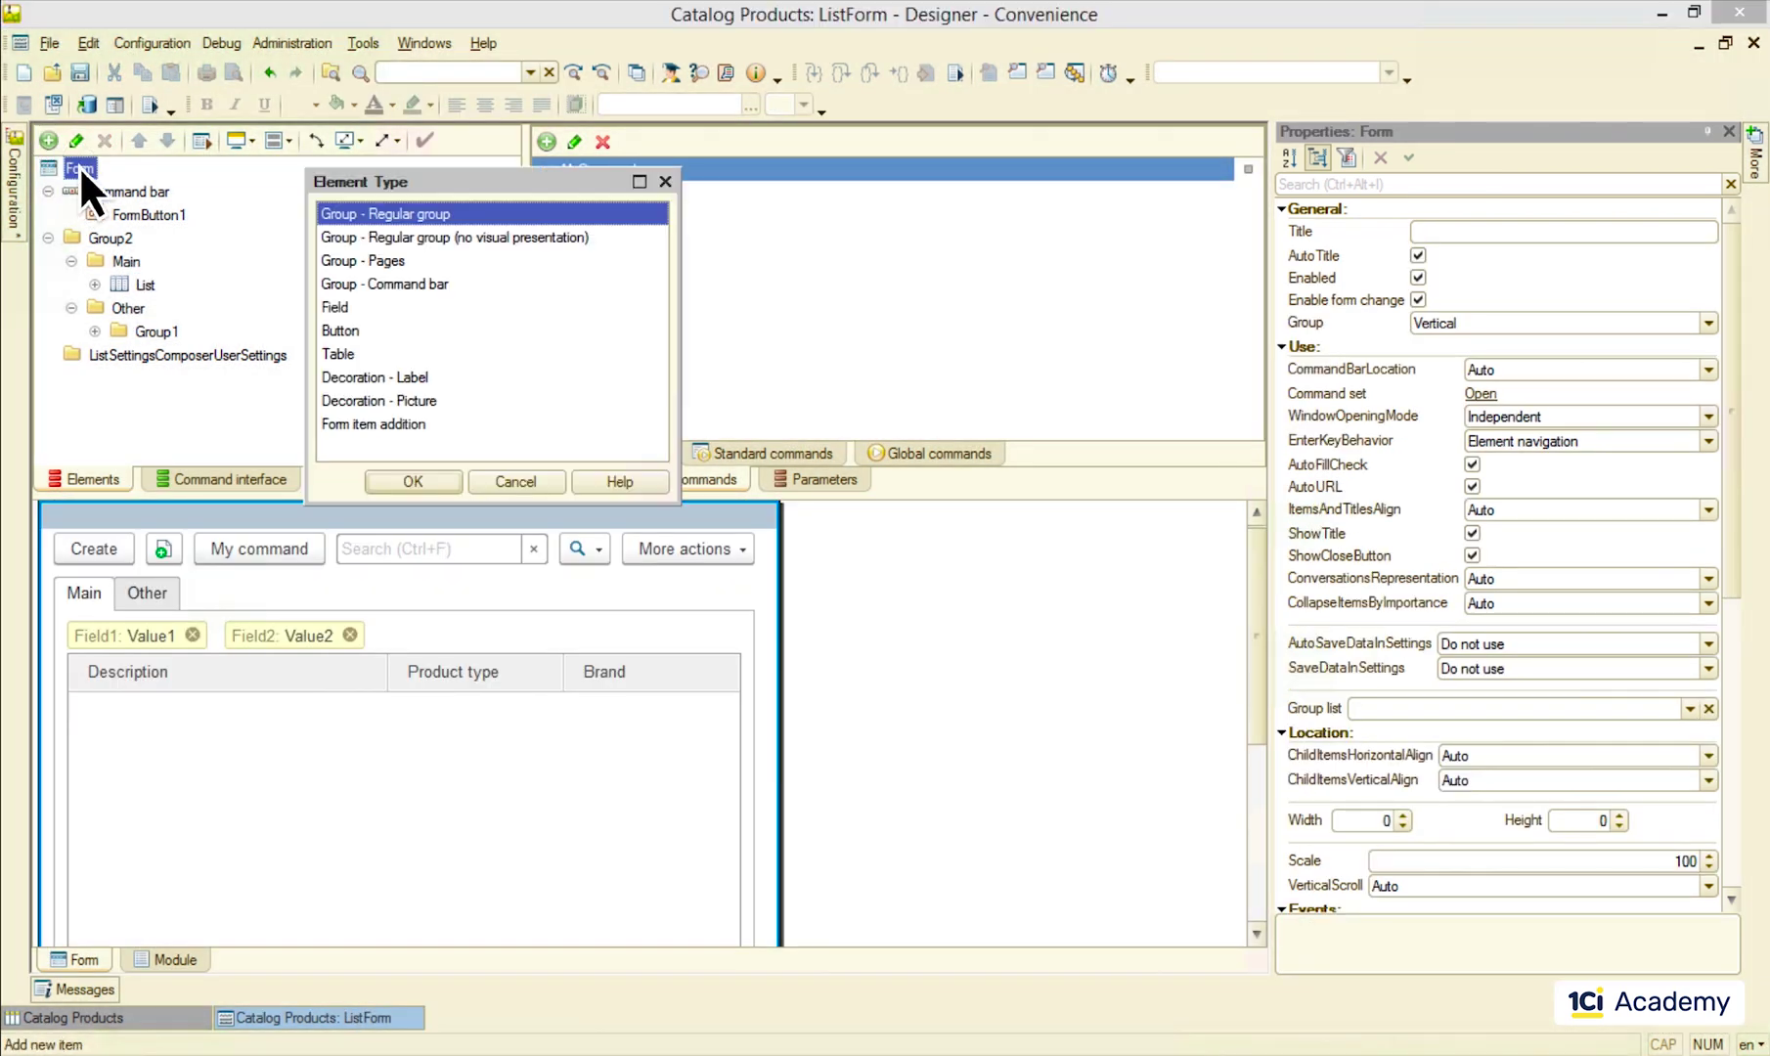
left_click(337, 354)
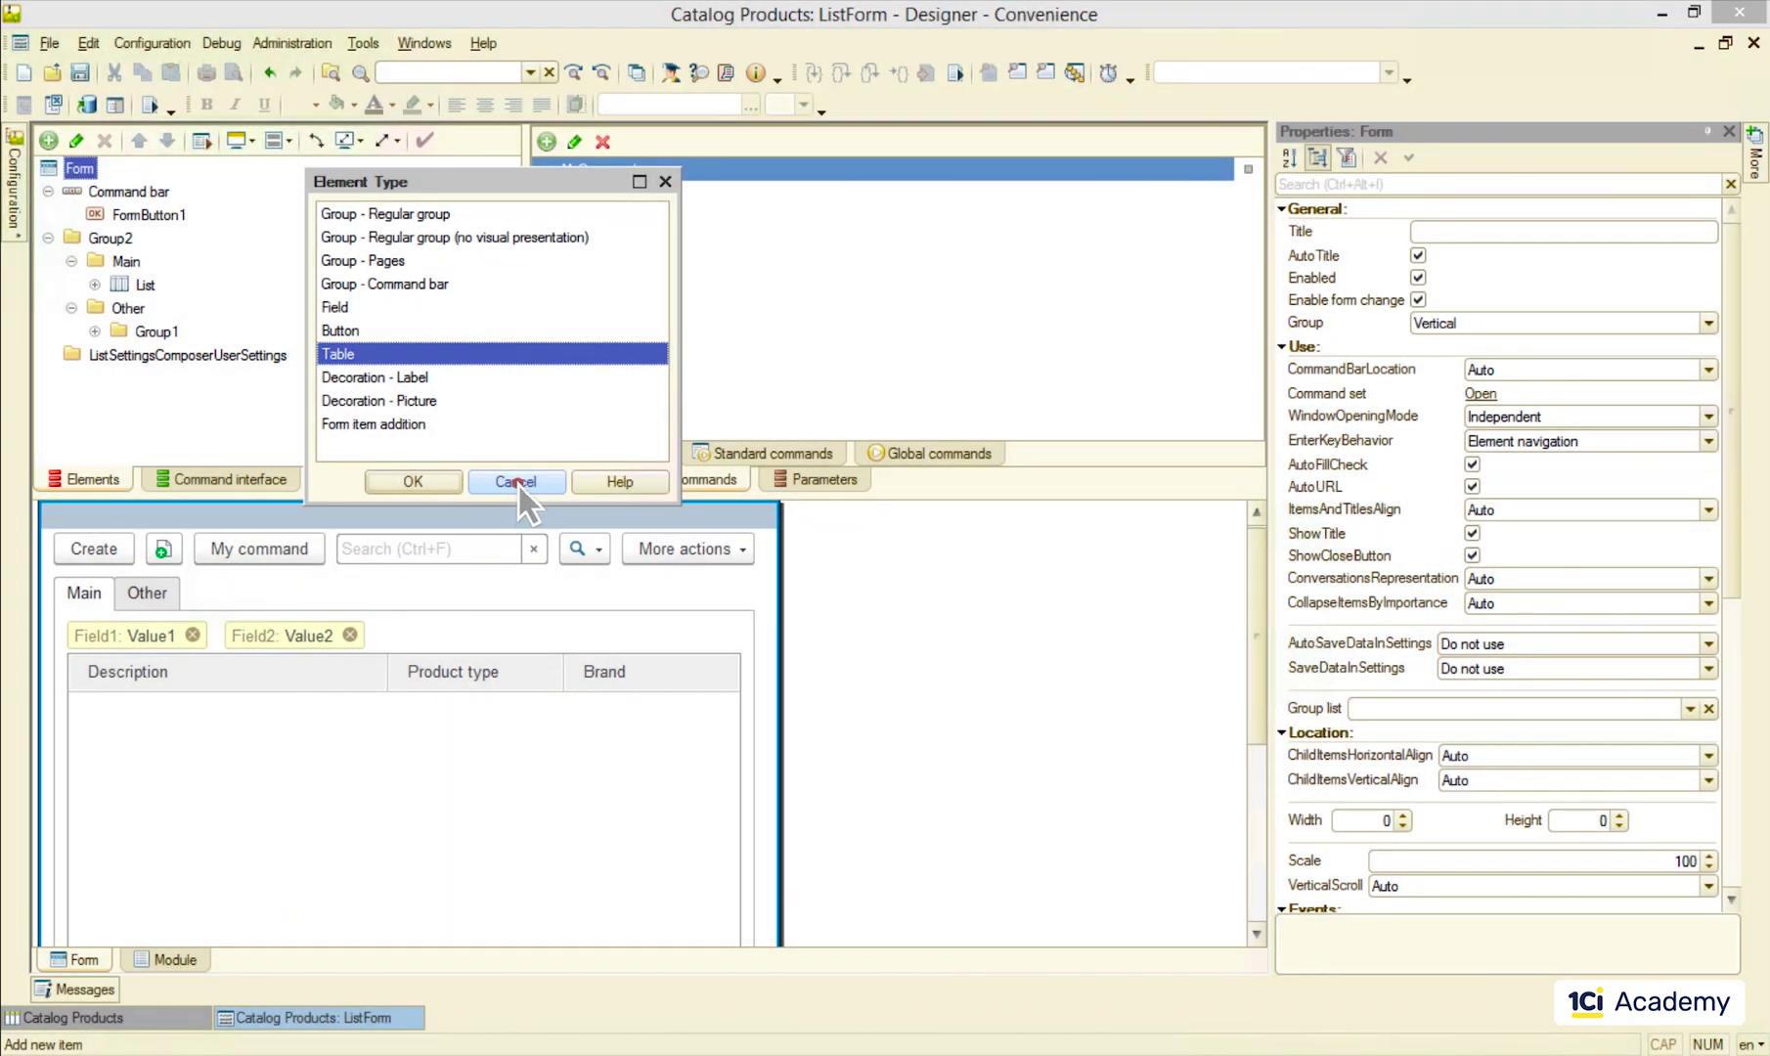
left_click(517, 482)
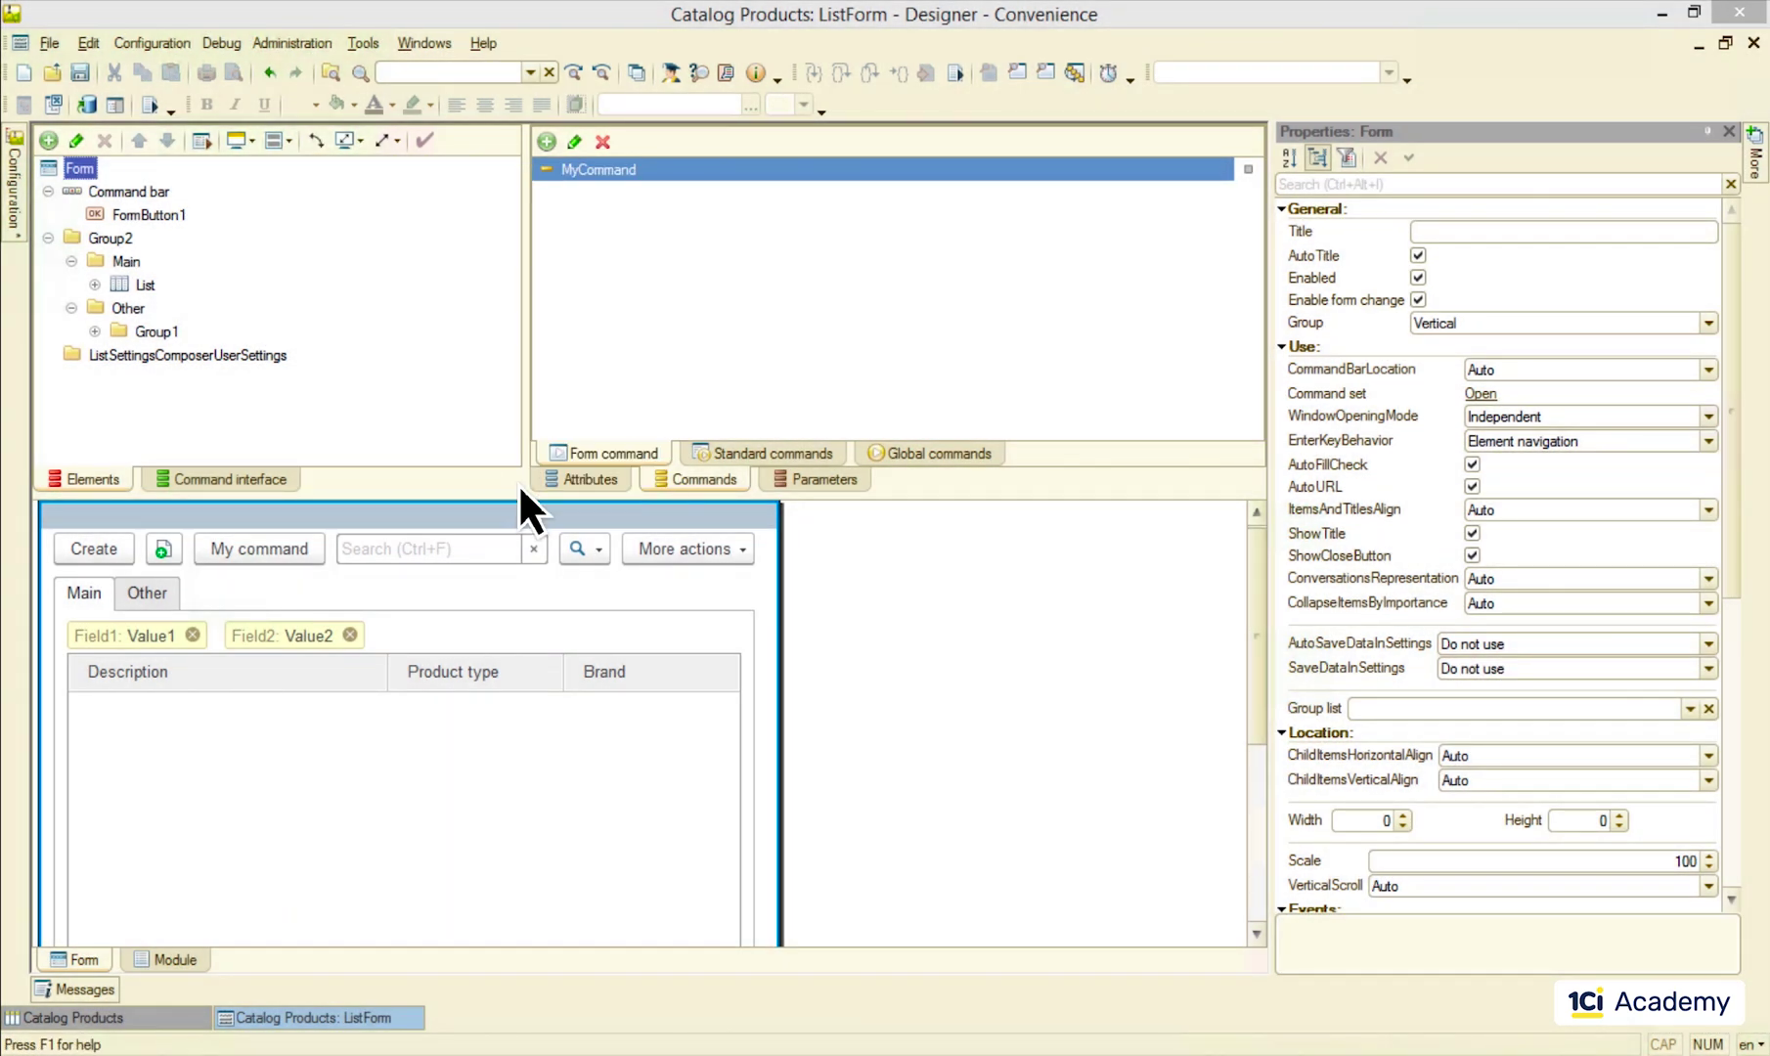
Check the List table's data path, leave it unchanged, and show the form attributes.
left_click(144, 289)
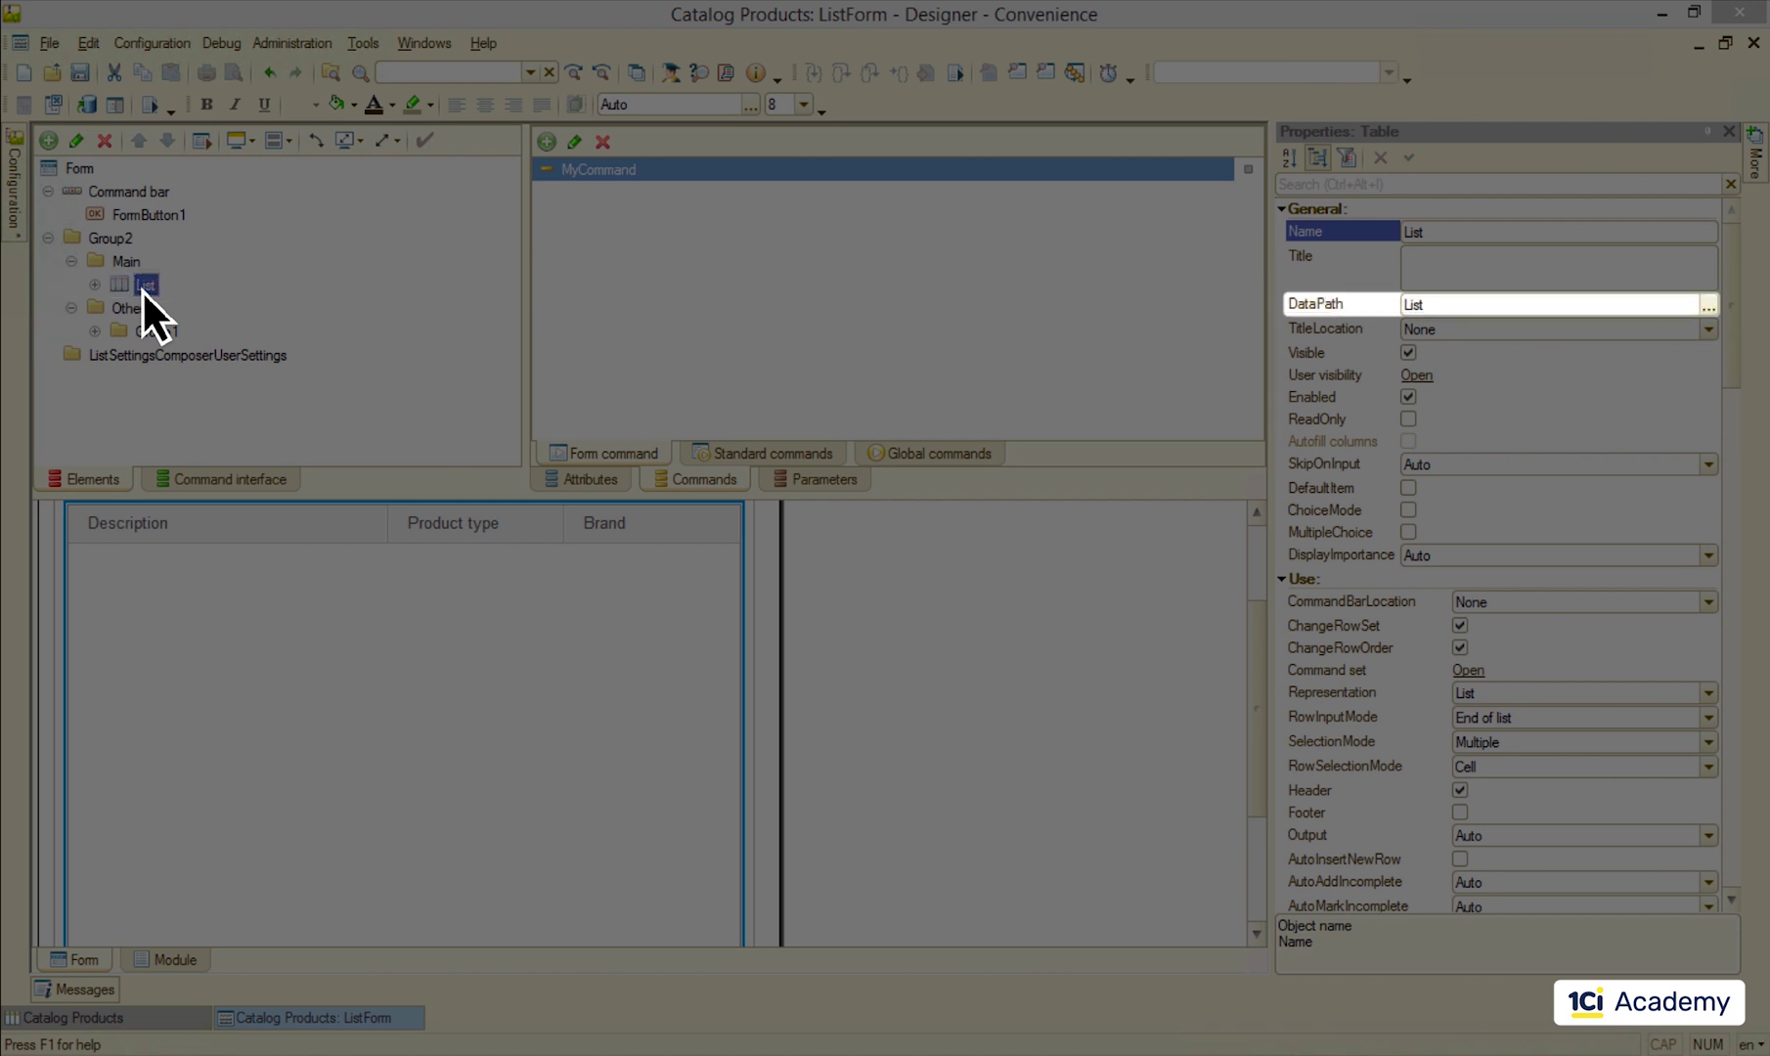
left_click(1706, 305)
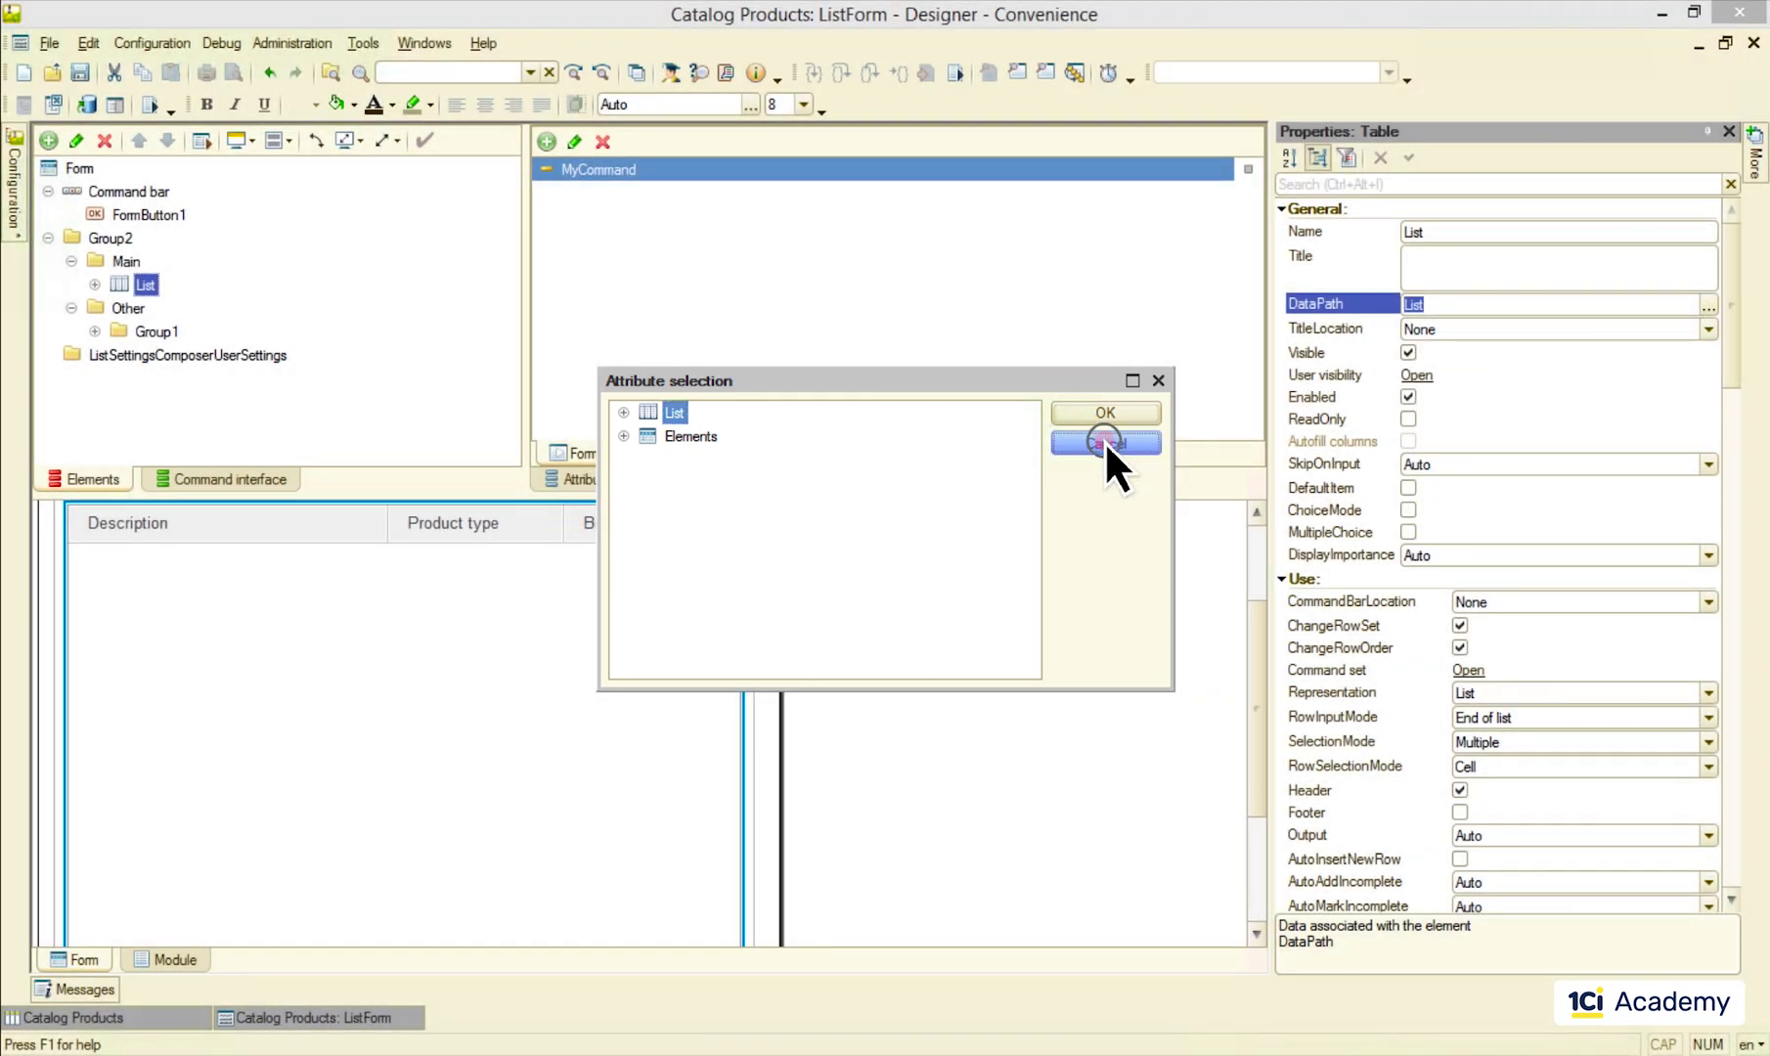
left_click(1106, 442)
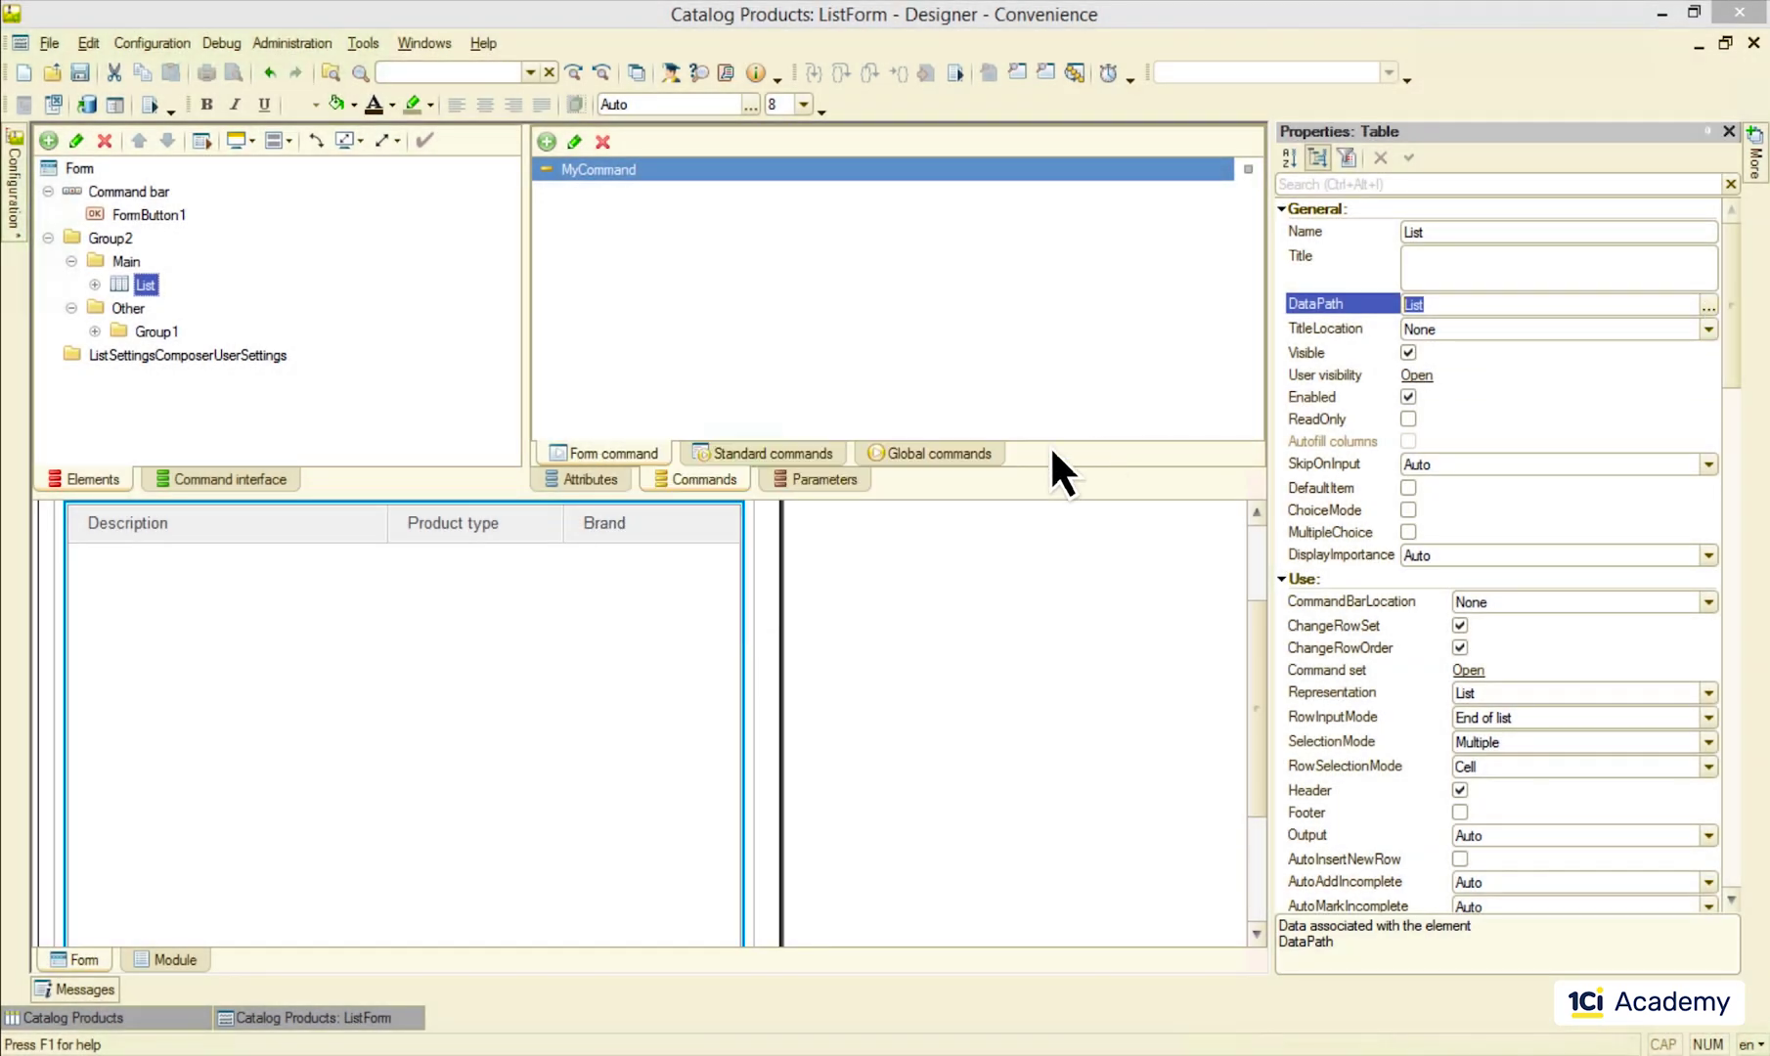
left_click(579, 481)
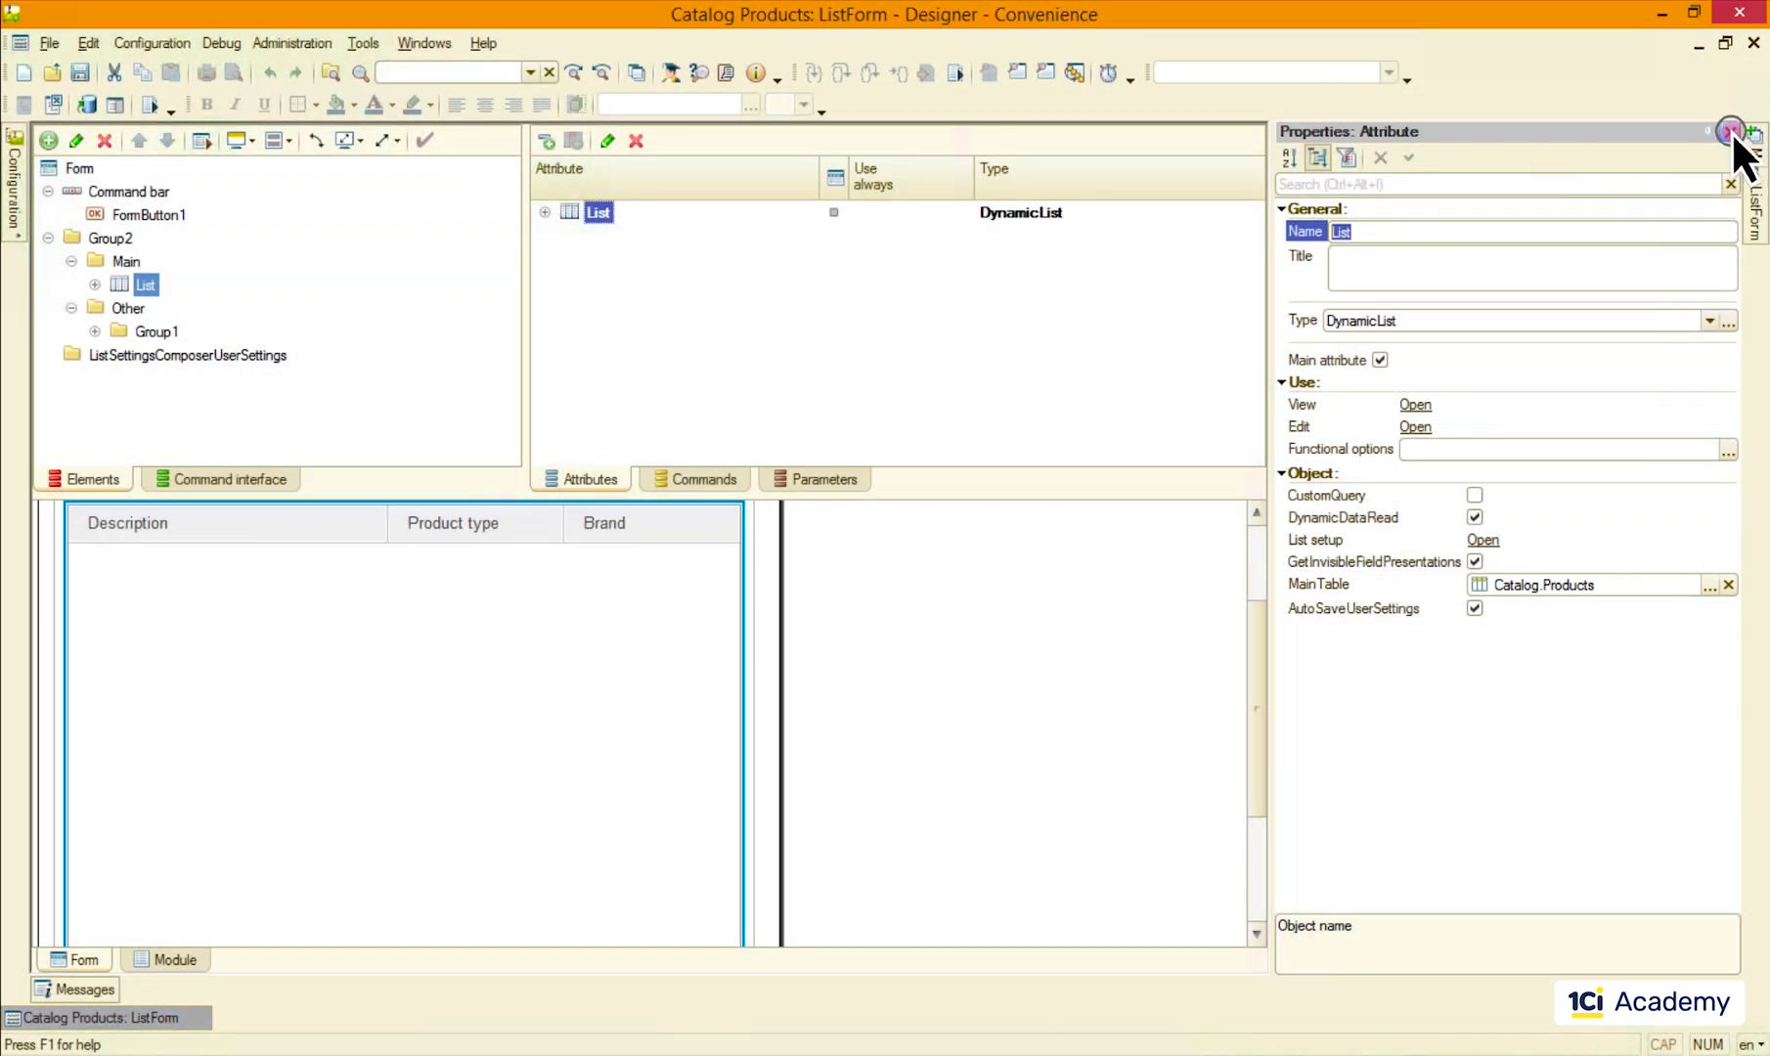
Hide the properties panel and widen the element tree pane.
left_click(1730, 132)
left_click_drag(711, 348, 862, 350)
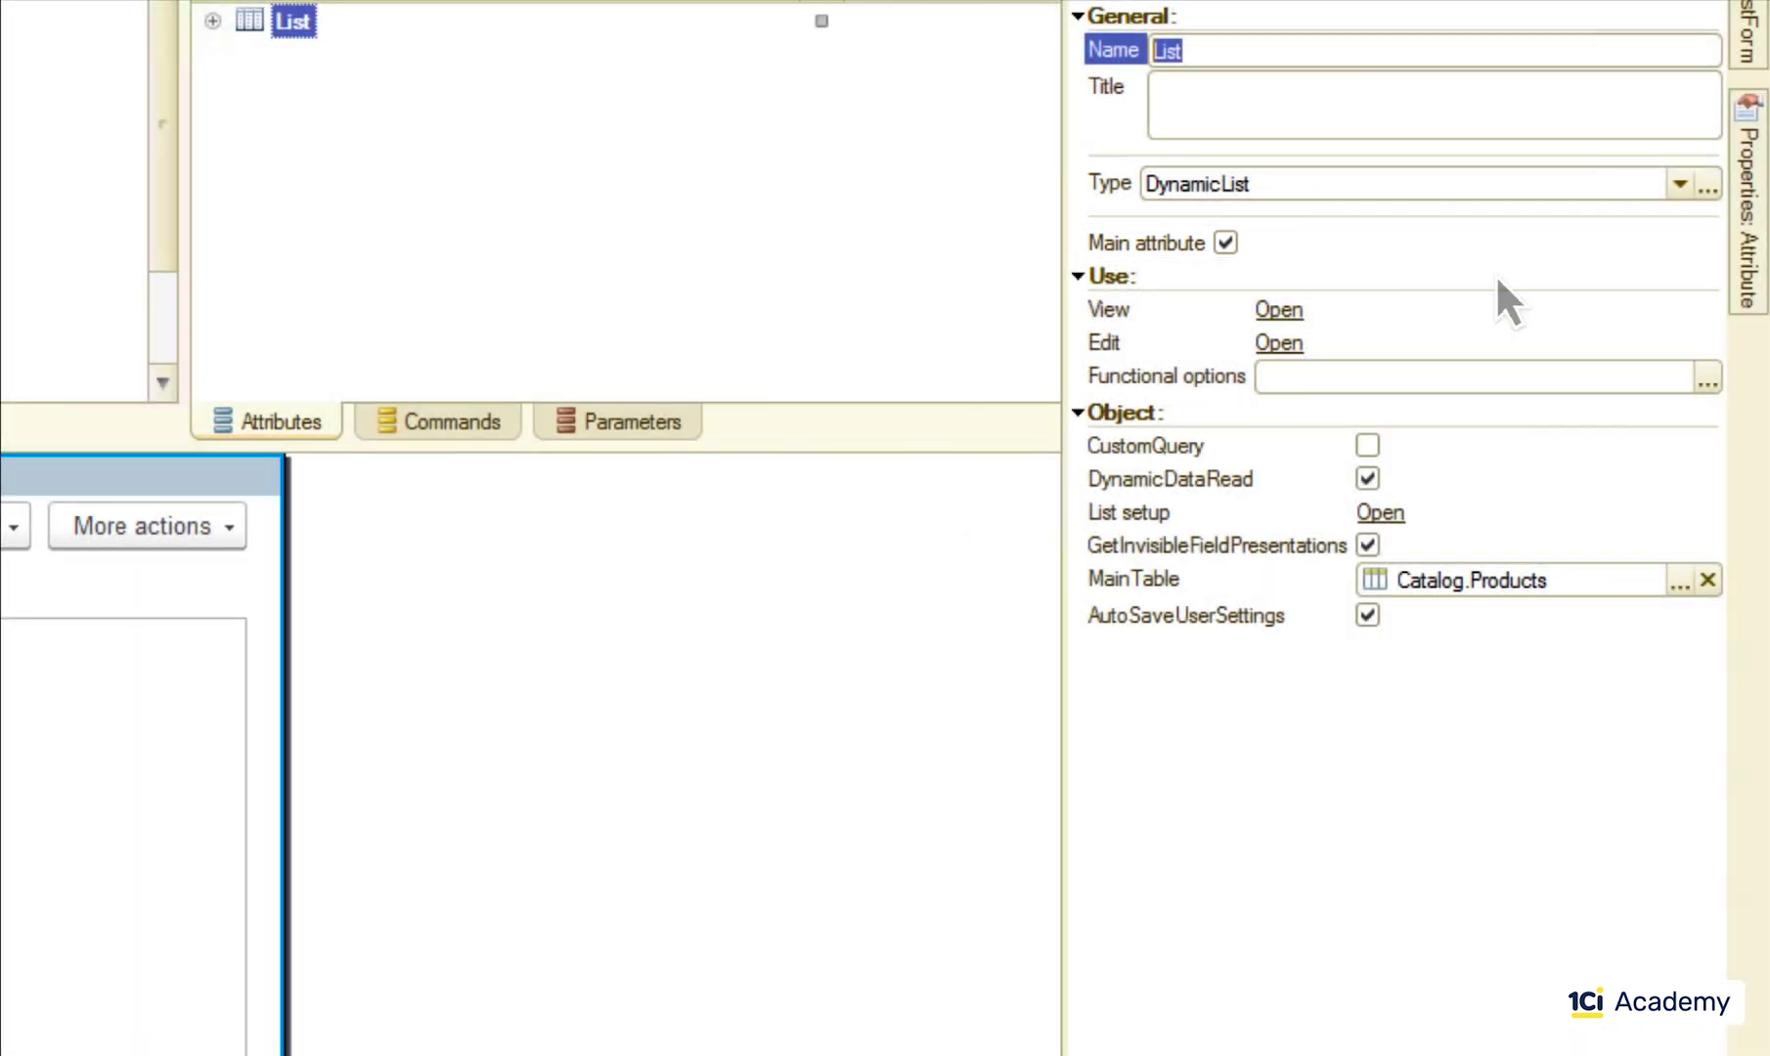
Show the List attribute's Edit data type dialog with CatalogObject and DocumentObject expanded.
left_click(1708, 185)
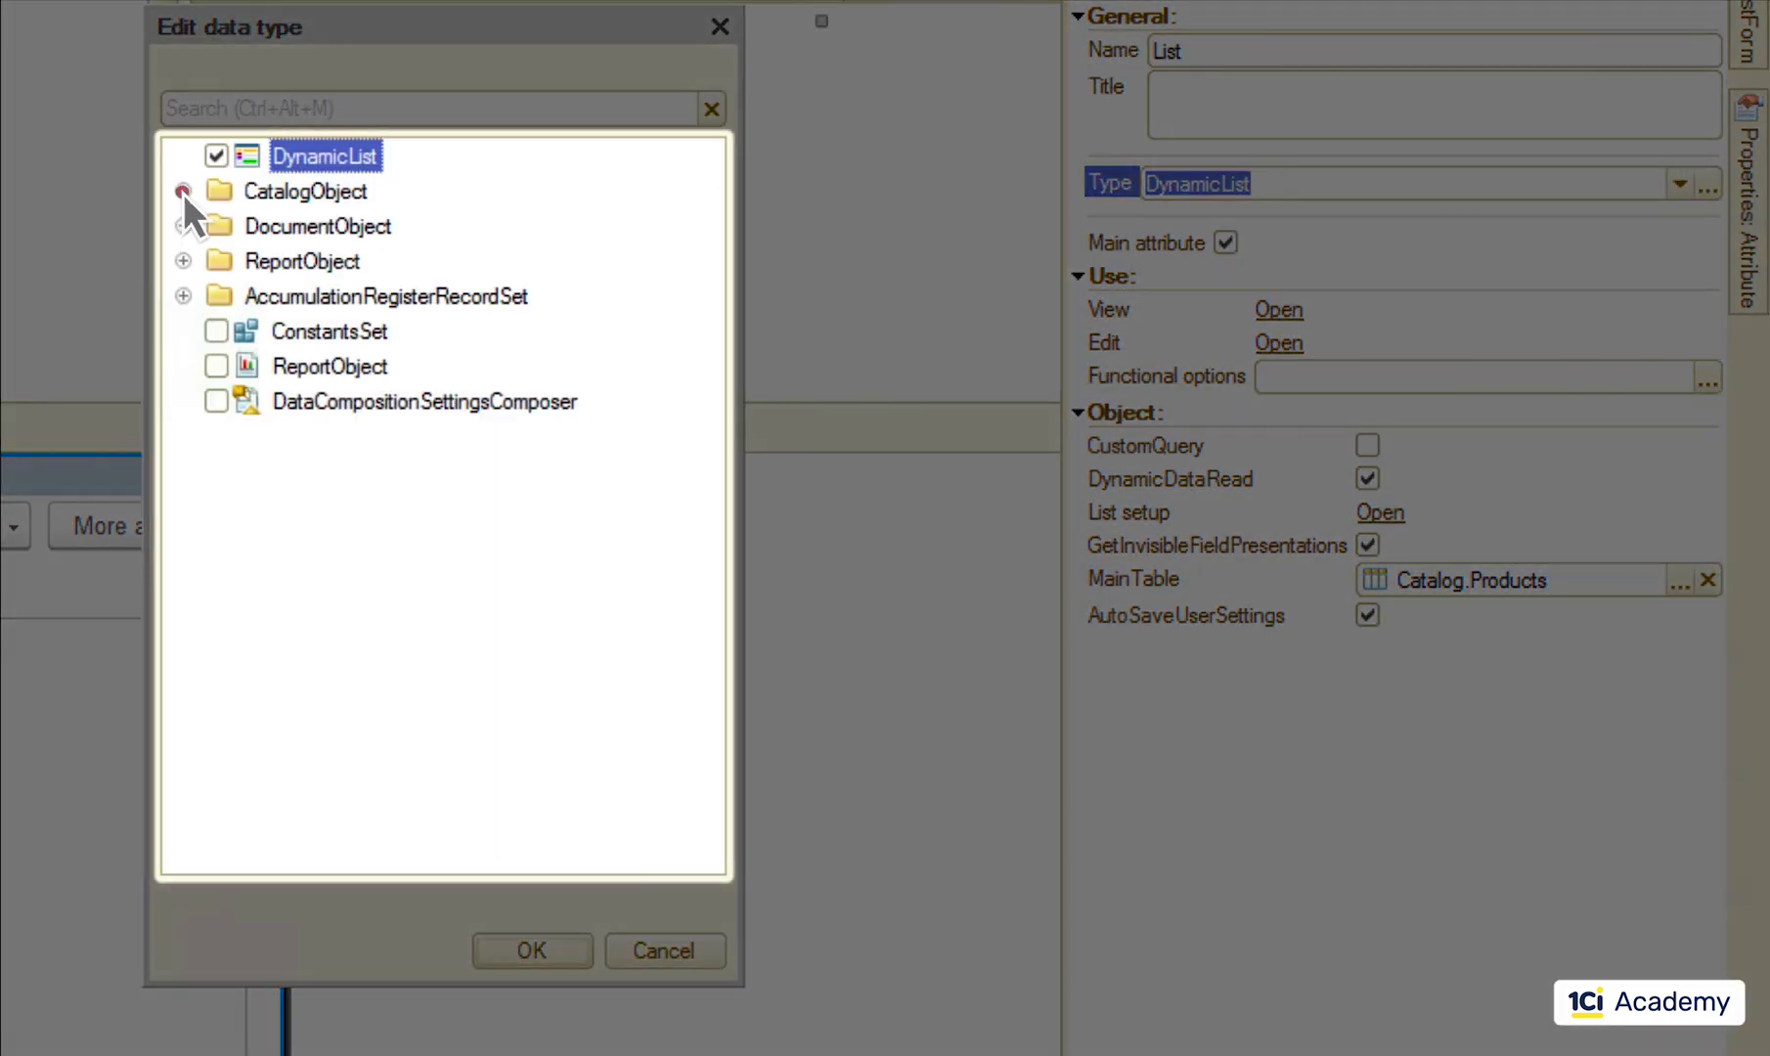
left_click(183, 192)
left_click(183, 297)
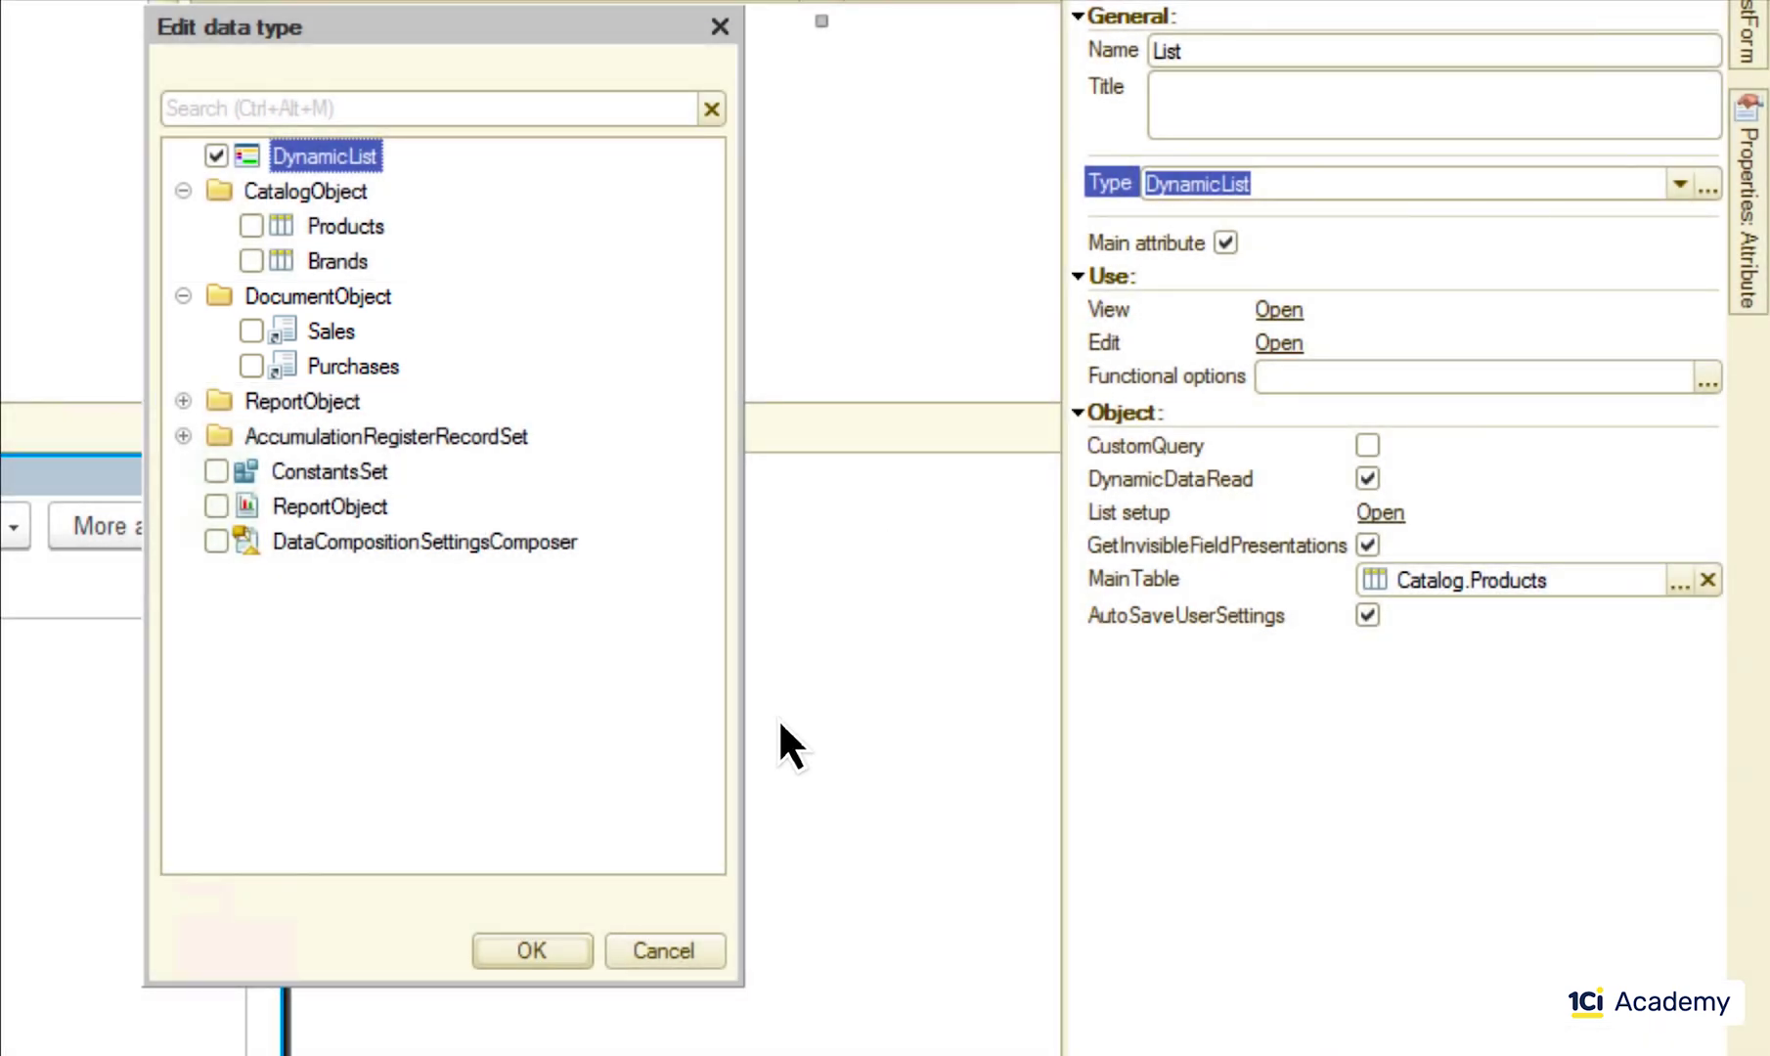
Cancel the unchanged data type dialog, clear List's Main attribute flag, and close its properties.
left_click(663, 951)
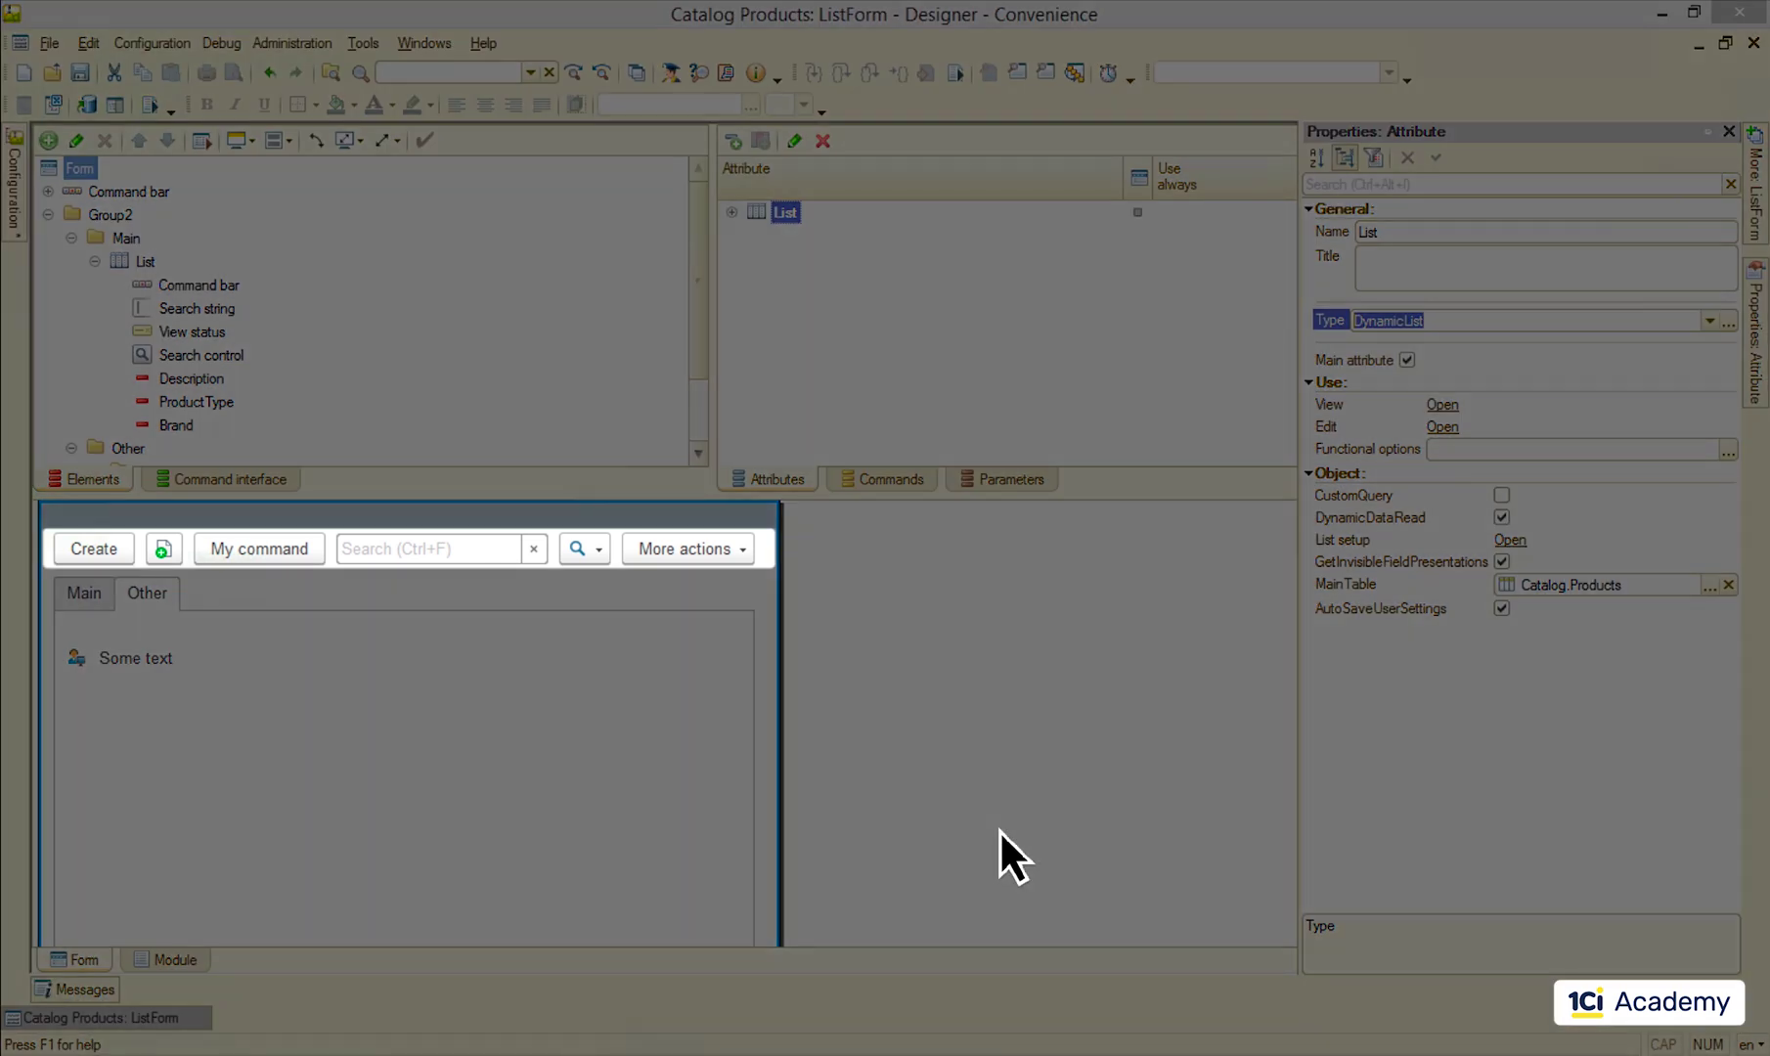
left_click(1407, 361)
key("Escape")
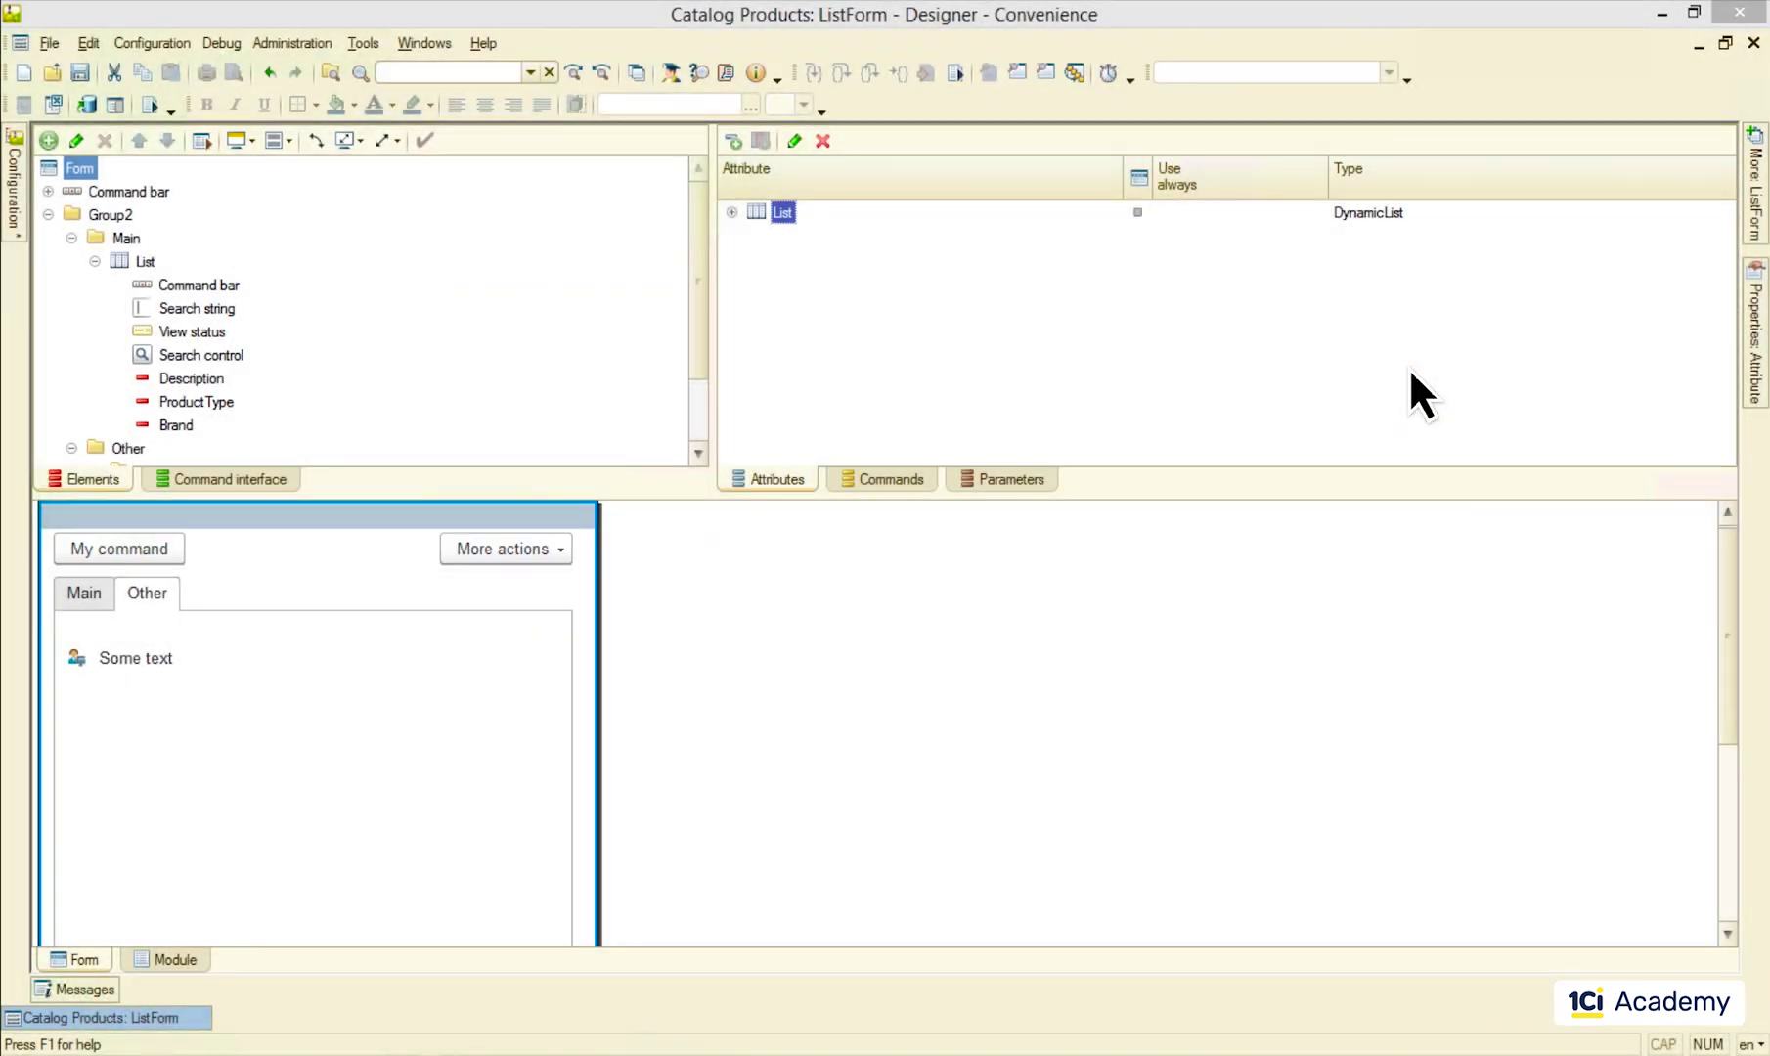
Add a new form attribute, Attribute1, with data type CatalogObject.Products.
left_click(732, 139)
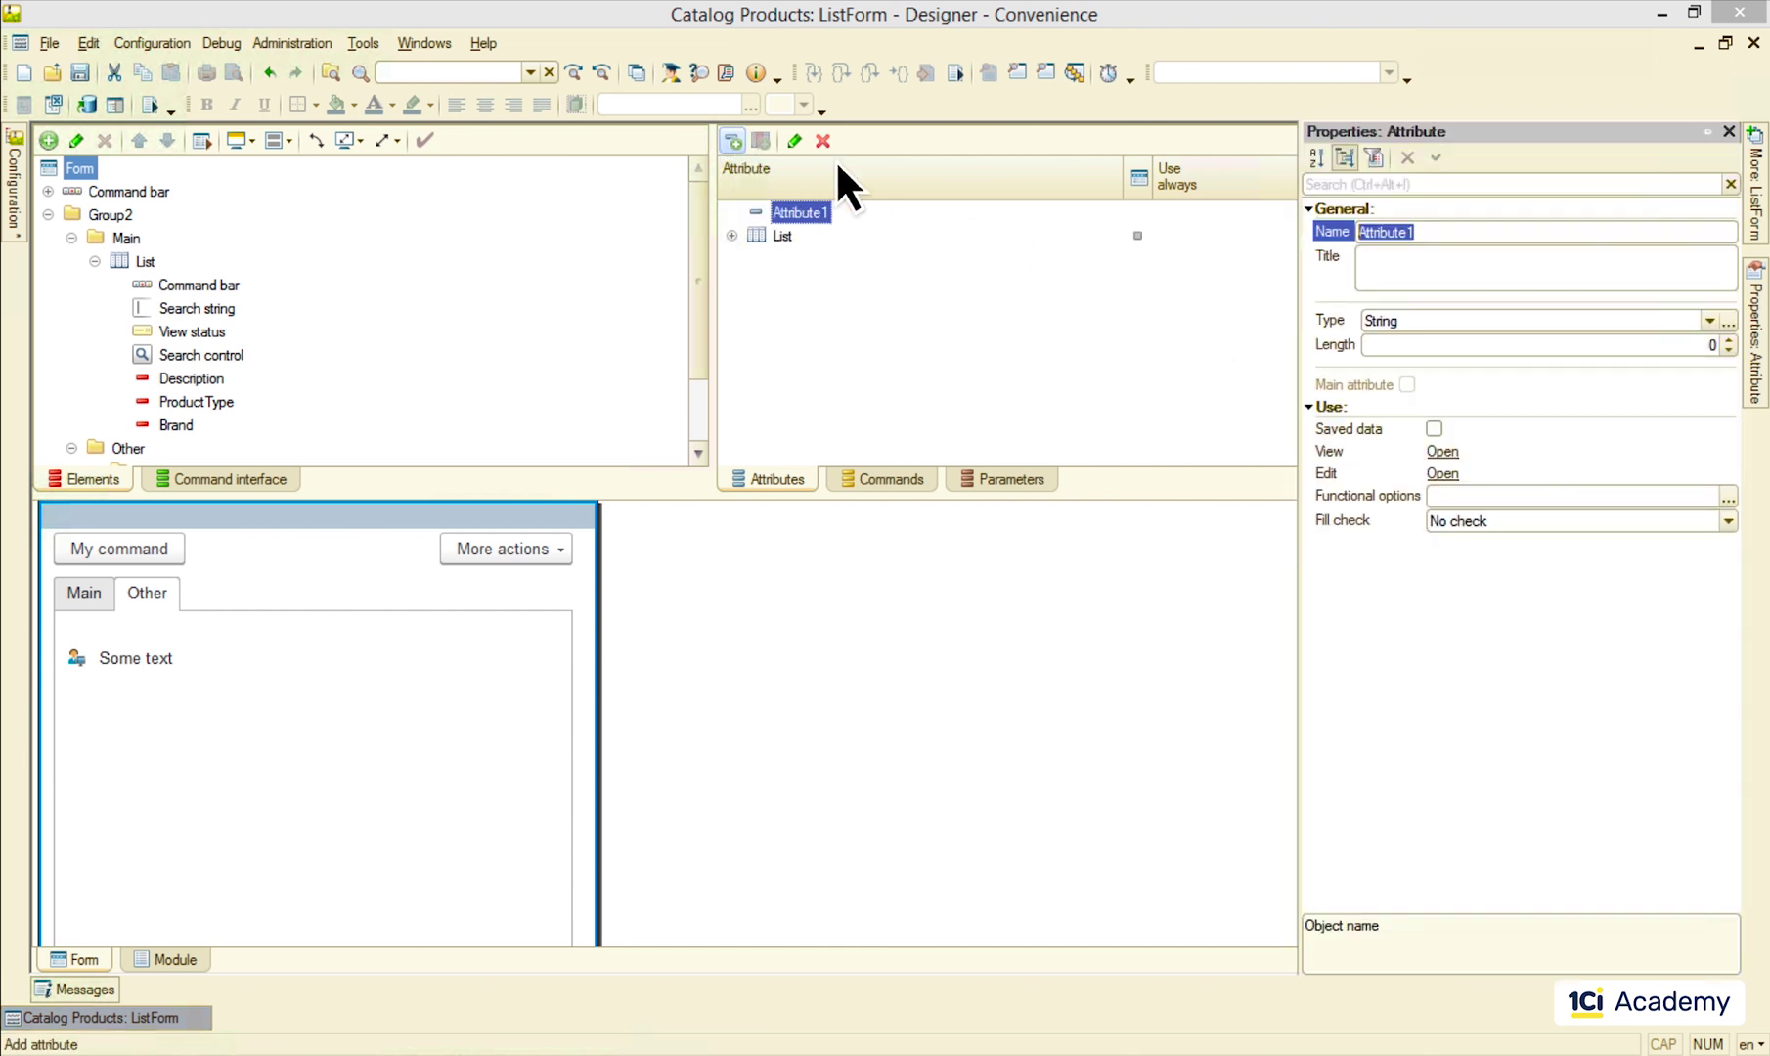
left_click(1727, 322)
left_click_drag(1064, 411, 1066, 502)
scroll(771, 434, "down", 2)
left_click(713, 395)
left_click(758, 419)
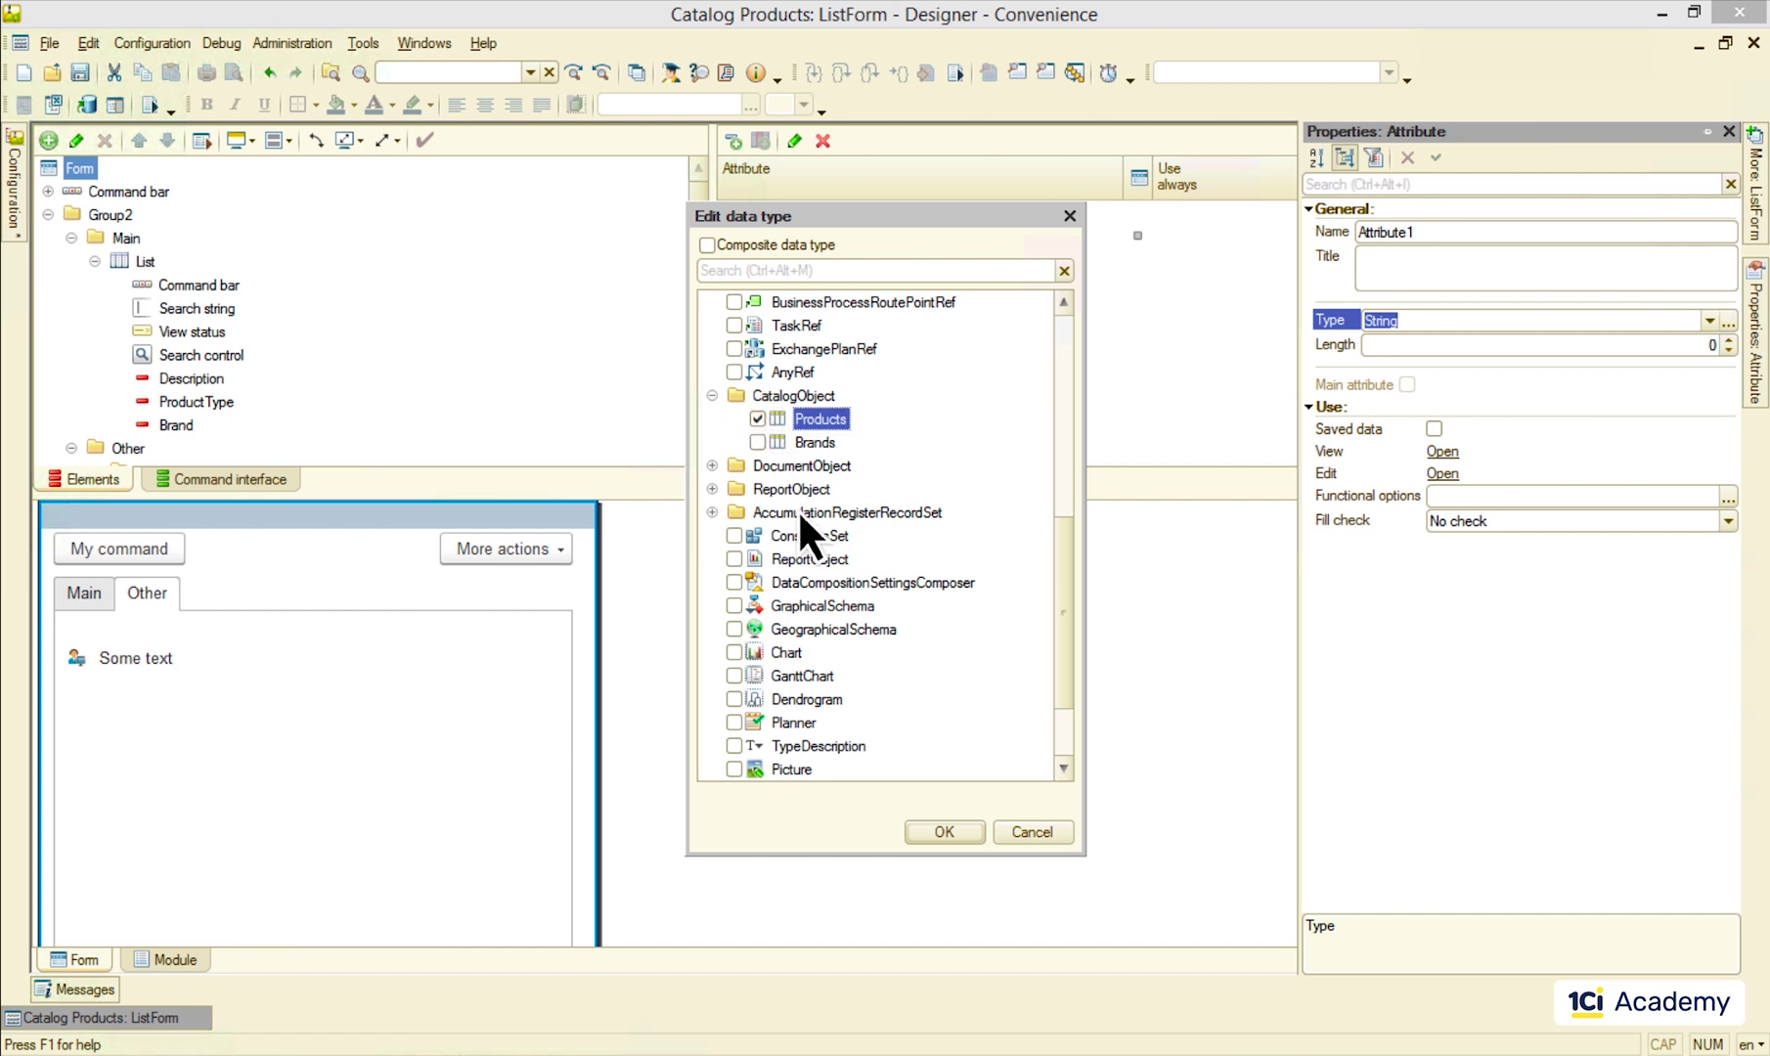
left_click(943, 833)
Make Attribute1 the form's main attribute, then add Attribute2.
left_click(1406, 360)
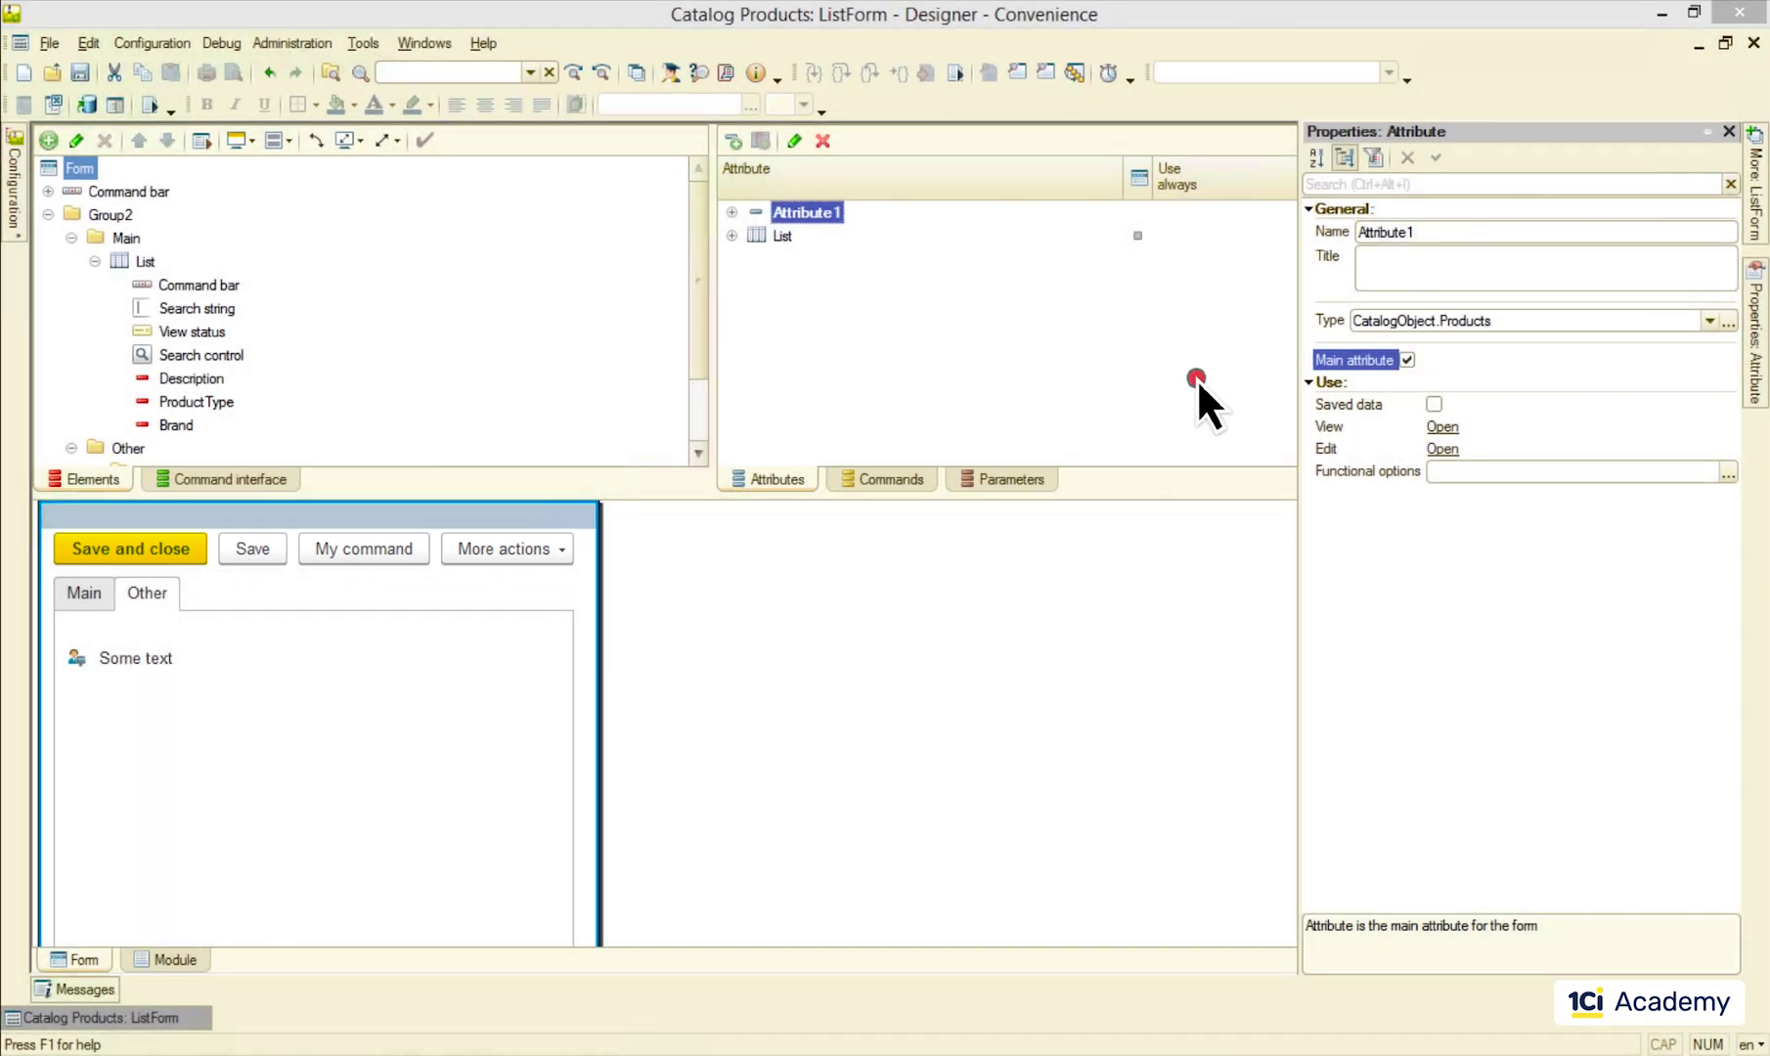
left_click(730, 143)
left_click(1724, 320)
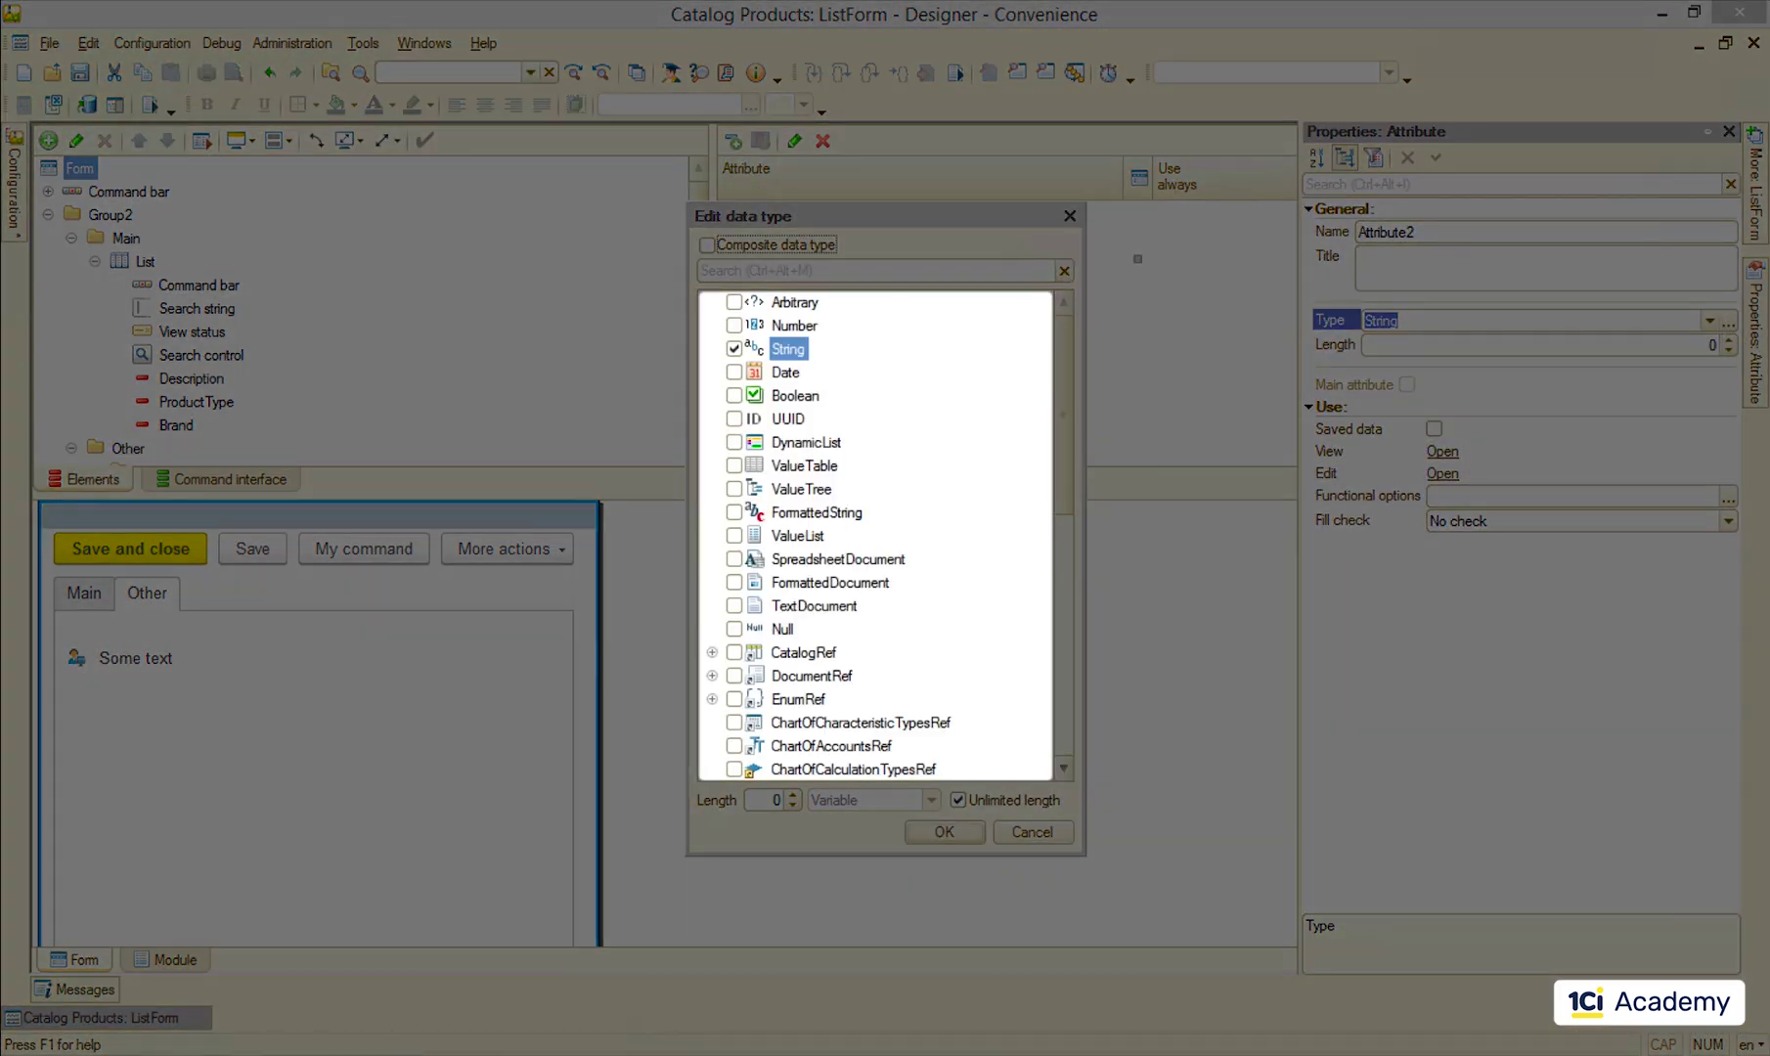